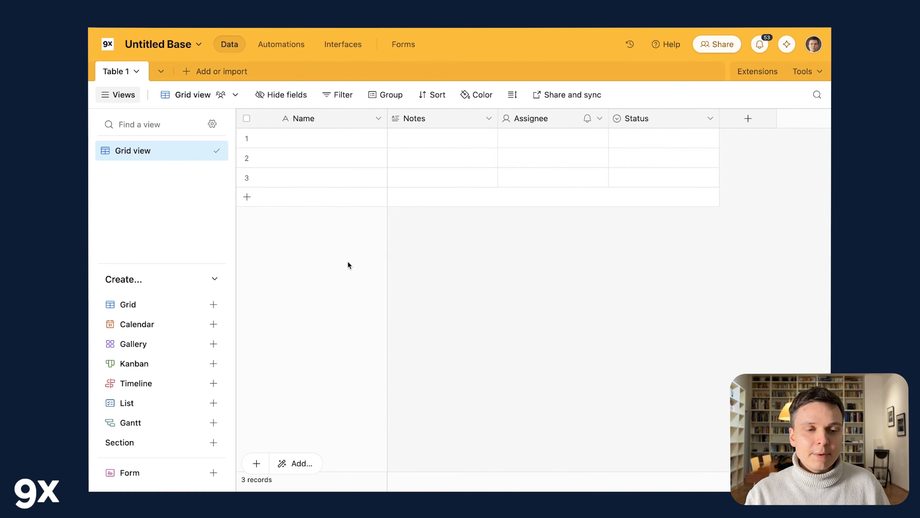
Step: Look at the Automations and Interfaces areas of the base and return to its data
{"action": "left_click", "coordinate": [281, 44]}
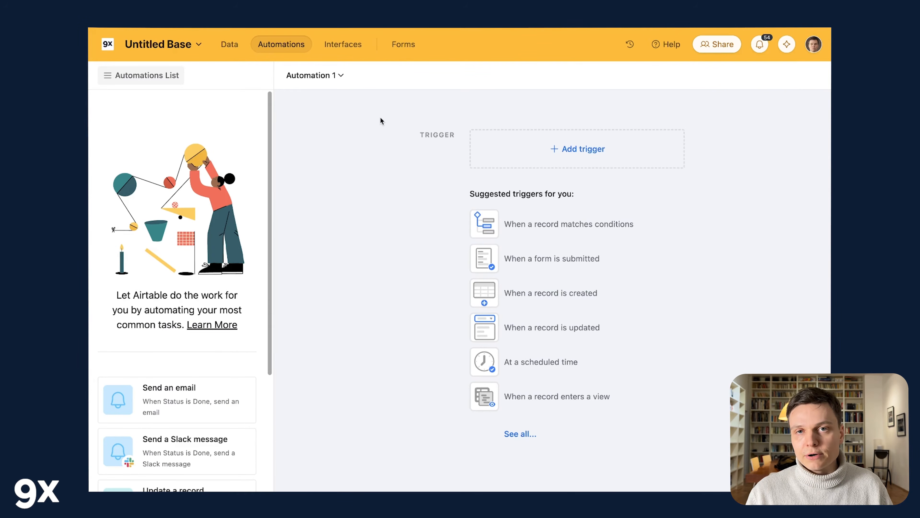
{"action": "left_click", "coordinate": [342, 44]}
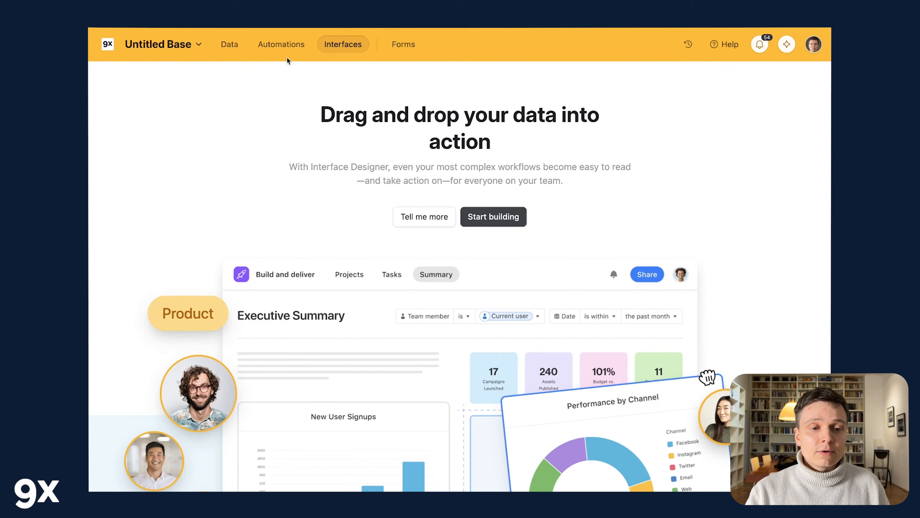
{"action": "left_click", "coordinate": [219, 49]}
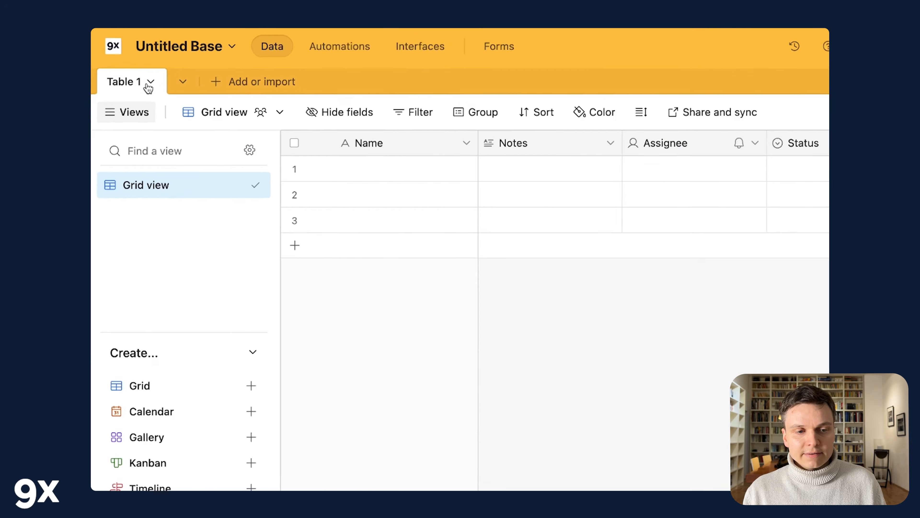
Step: Add a second blank table from scratch and keep its default name and record term
{"action": "left_click", "coordinate": [223, 84]}
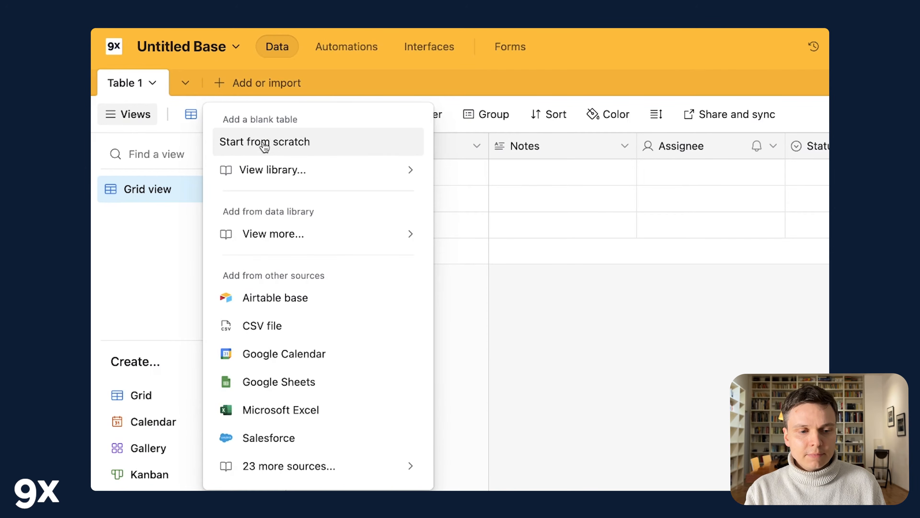
{"action": "left_click", "coordinate": [273, 151]}
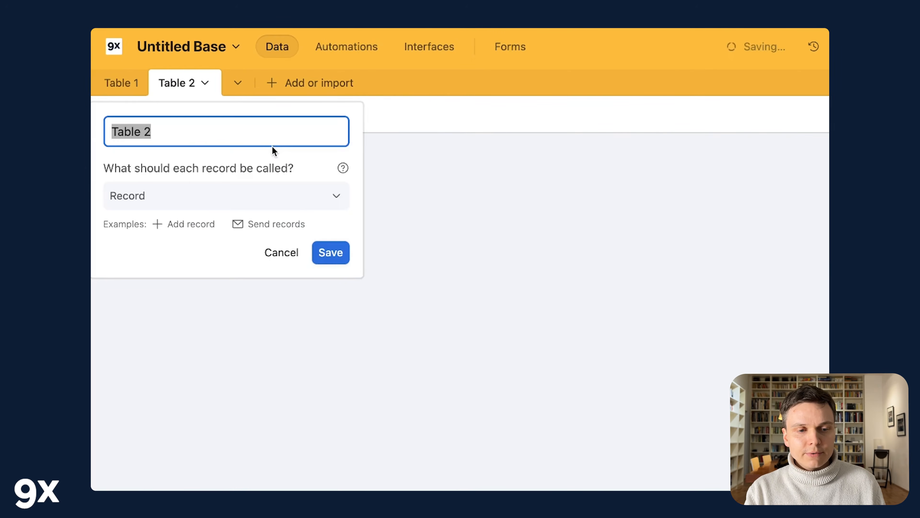
{"action": "left_click", "coordinate": [331, 255]}
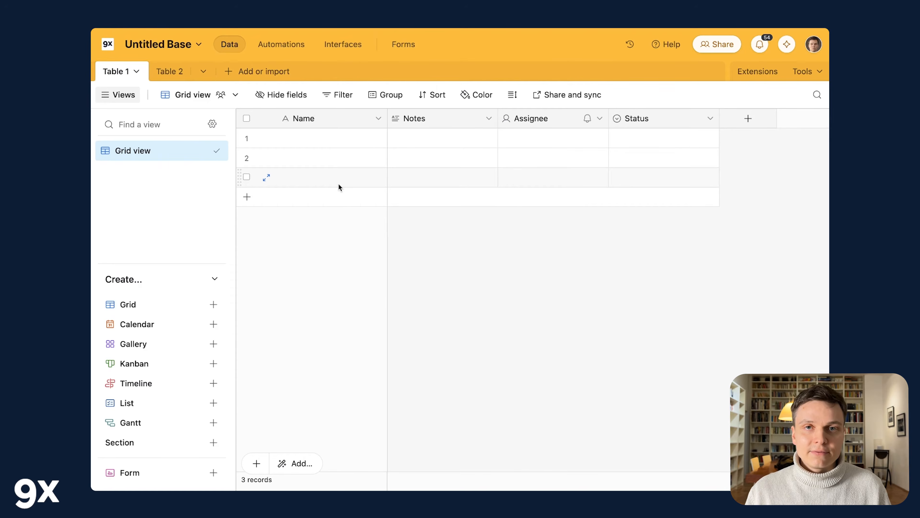
Step: Rename Table 1 as Campaigns
{"action": "left_click", "coordinate": [132, 72]}
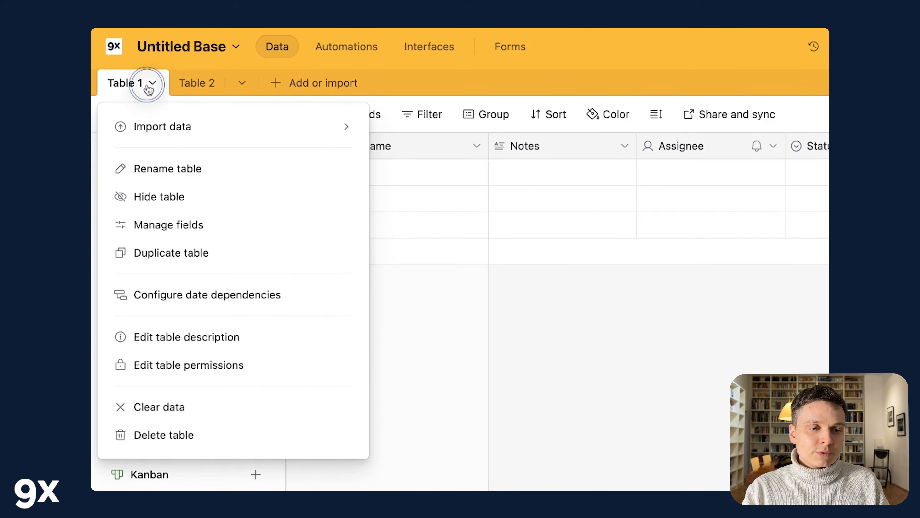
{"action": "left_click", "coordinate": [145, 168]}
{"action": "type", "text": "Campaigns"}
{"action": "key", "text": "Return"}
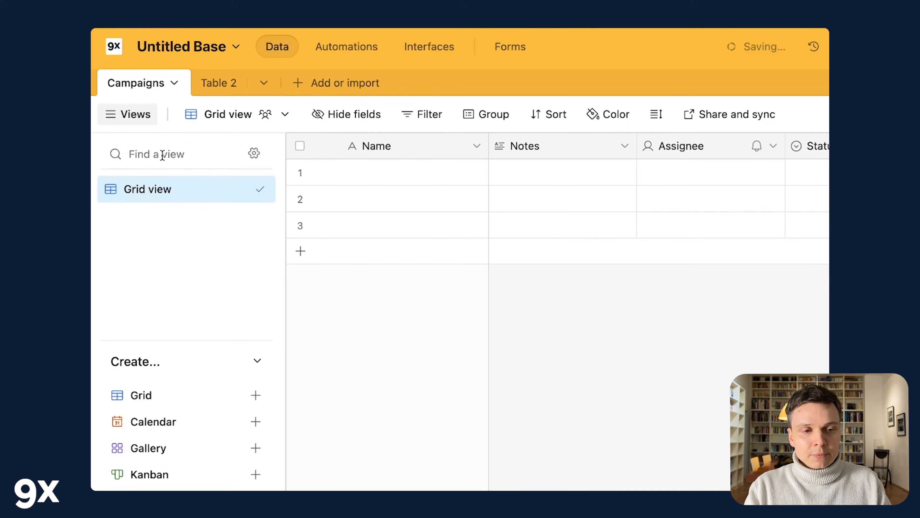
Step: Rename Table 2 as Tasks
{"action": "left_click", "coordinate": [222, 91]}
{"action": "left_click", "coordinate": [226, 83]}
{"action": "mouse_move", "coordinate": [228, 125]}
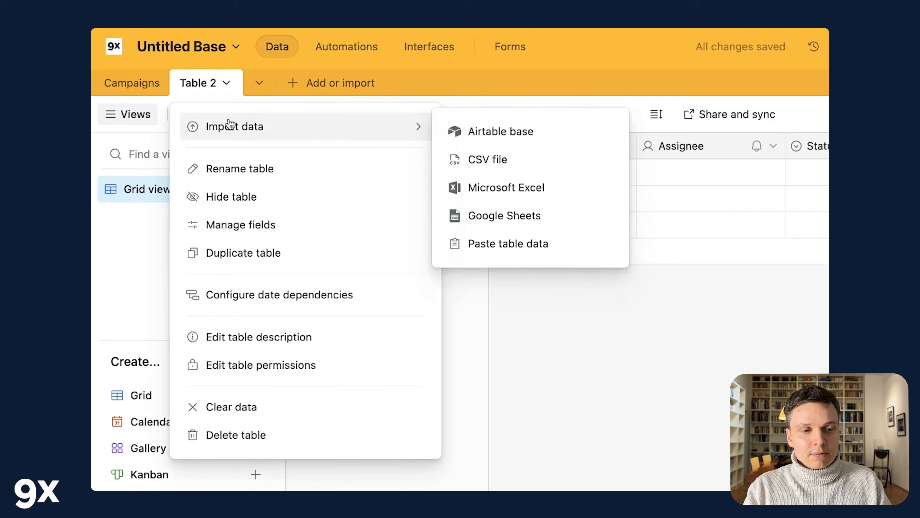
{"action": "left_click", "coordinate": [245, 174]}
{"action": "type", "text": "Tasks"}
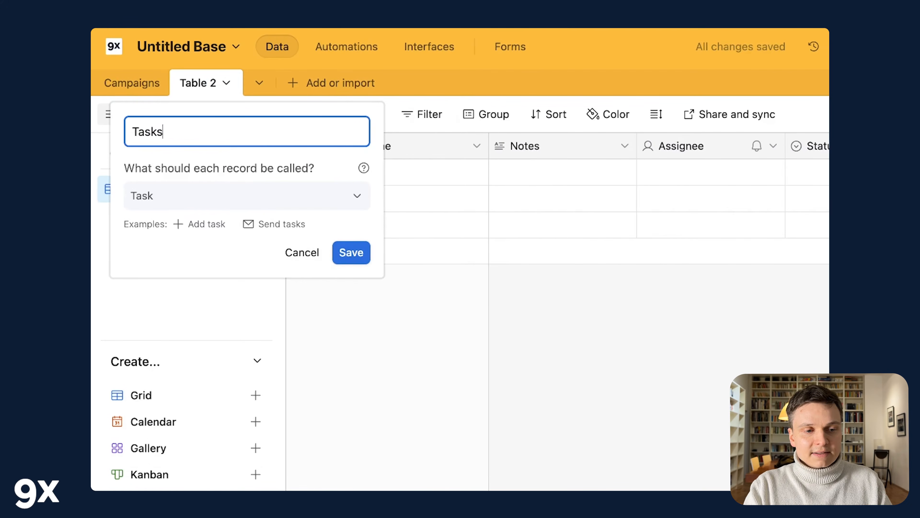
{"action": "left_click", "coordinate": [360, 258]}
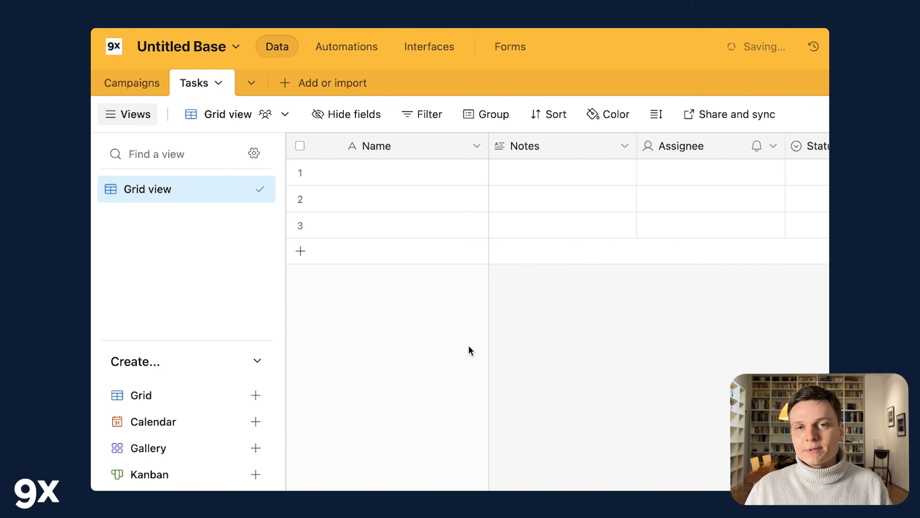
Step: Switch to the Campaigns table and look through the field types offered for a new field
{"action": "left_click", "coordinate": [142, 84]}
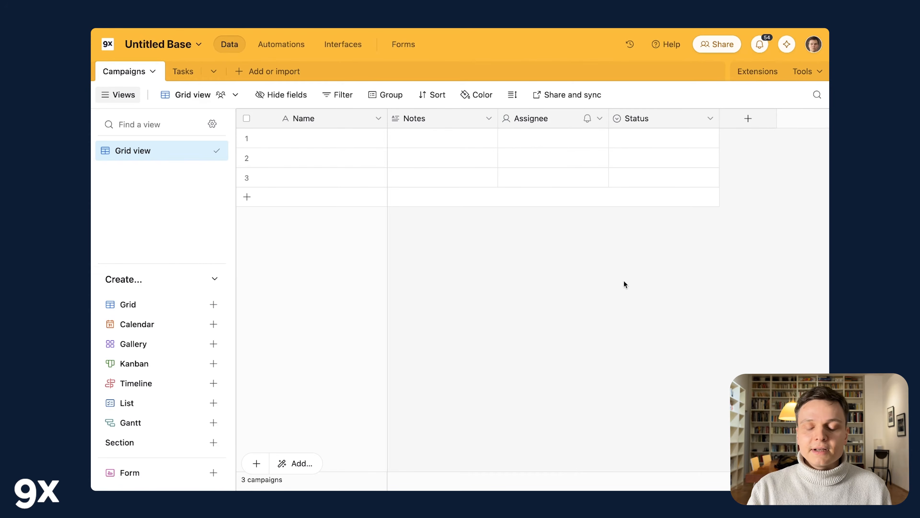
{"action": "left_click", "coordinate": [748, 118]}
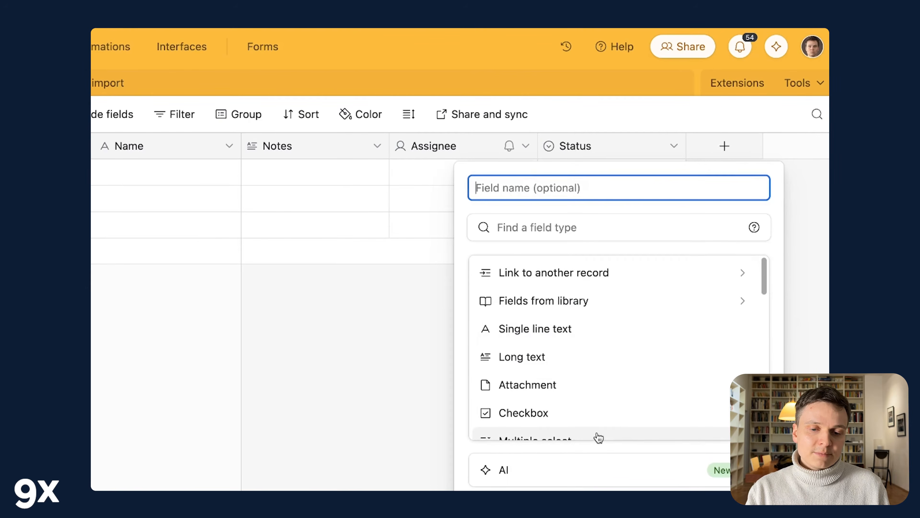
{"action": "scroll", "coordinate": [592, 432], "scroll_direction": "down", "scroll_amount": 5}
{"action": "scroll", "coordinate": [591, 432], "scroll_direction": "up", "scroll_amount": 5}
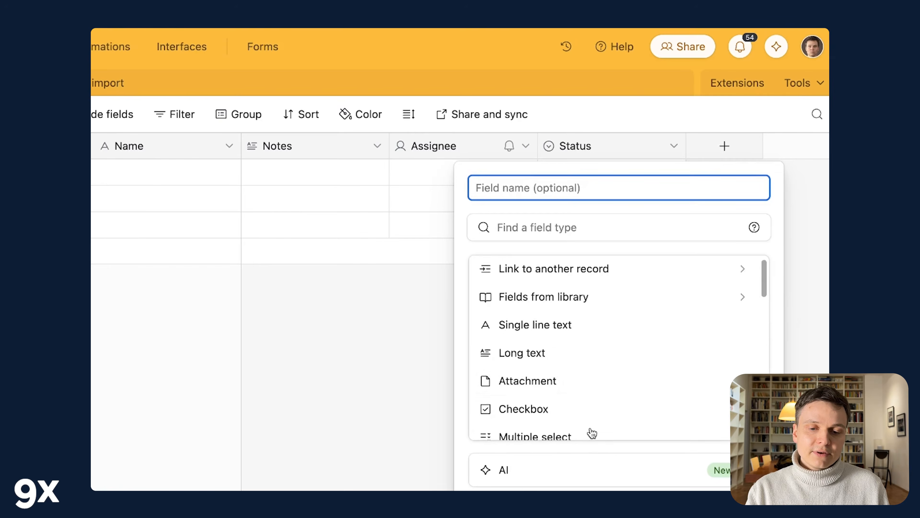
{"action": "left_click", "coordinate": [366, 378]}
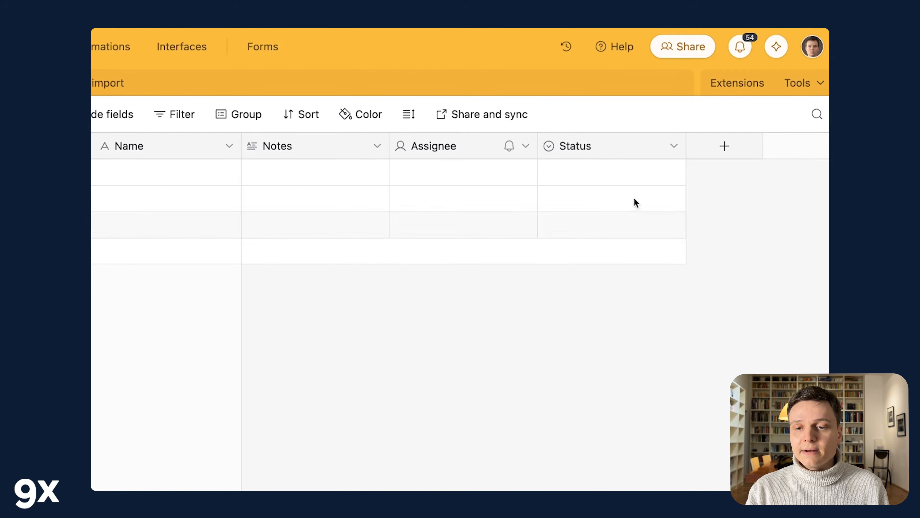
Step: Review the Campaigns table's fields in the field manager and return to the grid
{"action": "left_click", "coordinate": [798, 95]}
{"action": "left_click", "coordinate": [627, 132]}
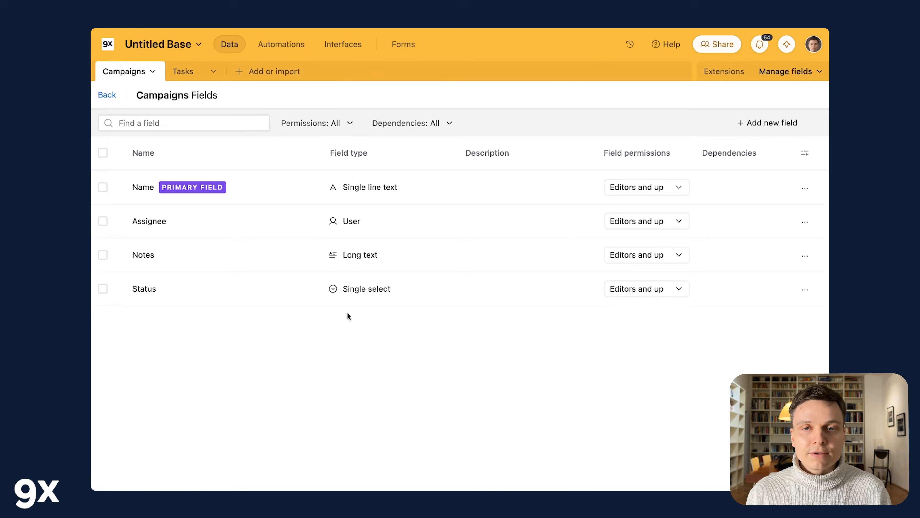
{"action": "left_click", "coordinate": [106, 95]}
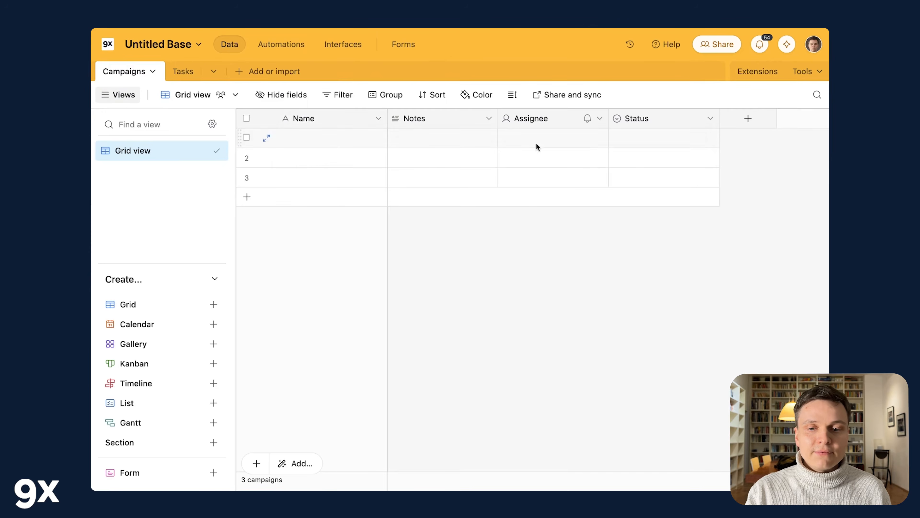
Step: Add a Date field named "Start date" to the Campaigns table, keeping the local date format
{"action": "left_click", "coordinate": [746, 117]}
{"action": "type", "text": "St"}
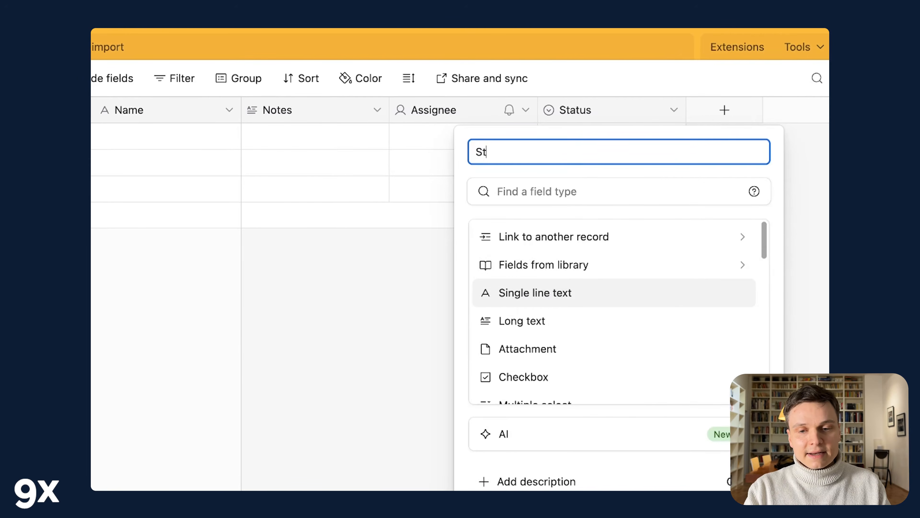
{"action": "type", "text": "art date"}
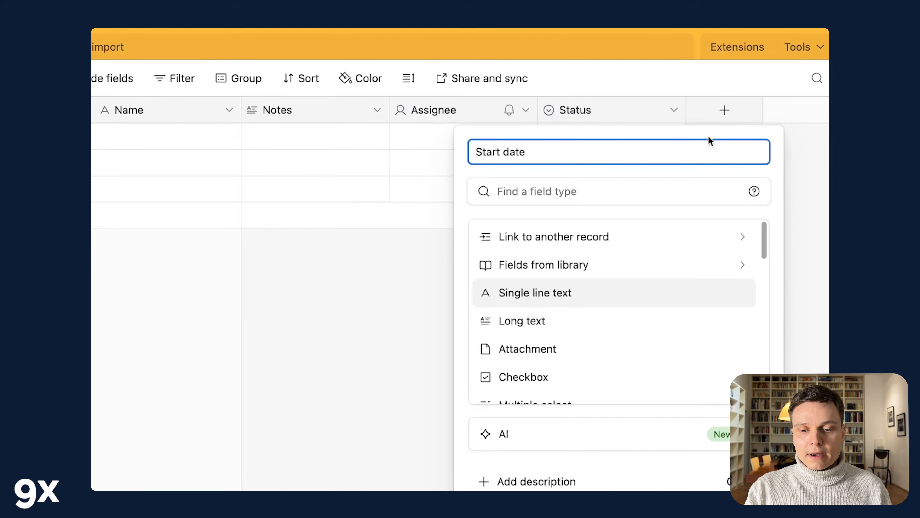
{"action": "left_click", "coordinate": [622, 191]}
{"action": "type", "text": "d"}
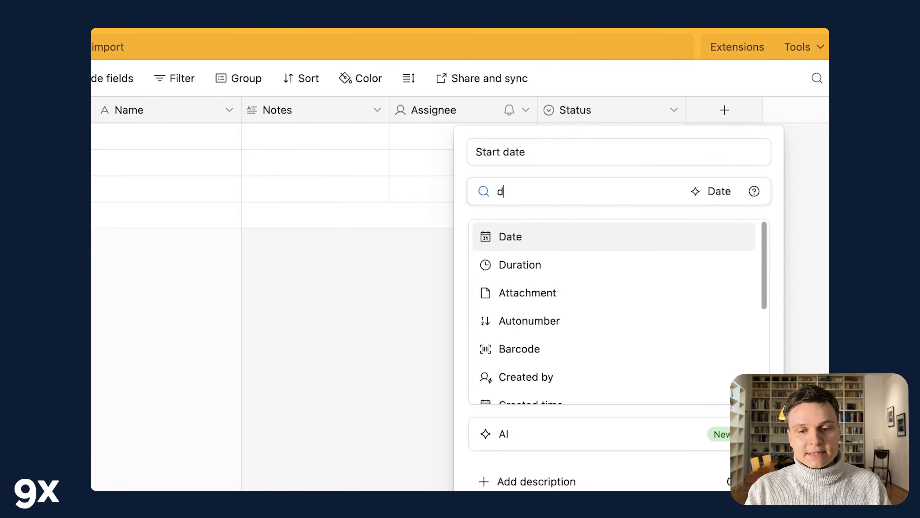
{"action": "type", "text": "ate"}
{"action": "left_click", "coordinate": [511, 239]}
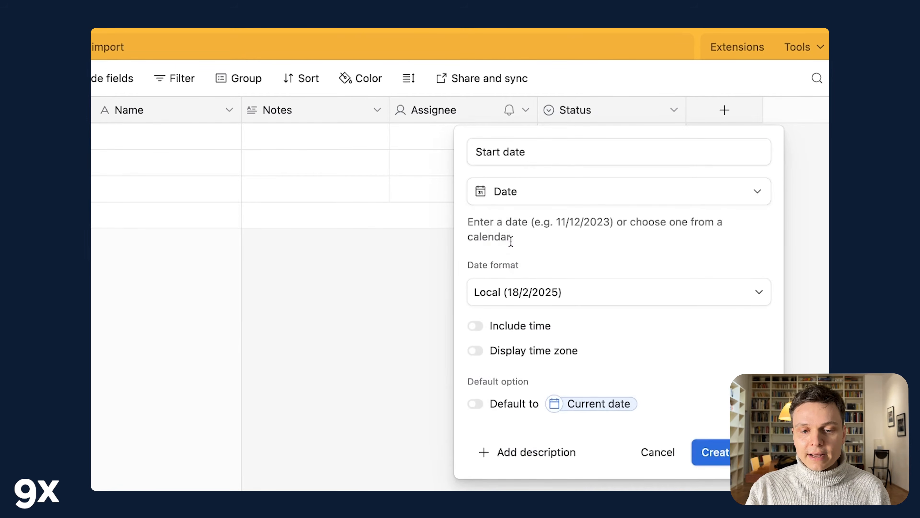
{"action": "left_click", "coordinate": [721, 450]}
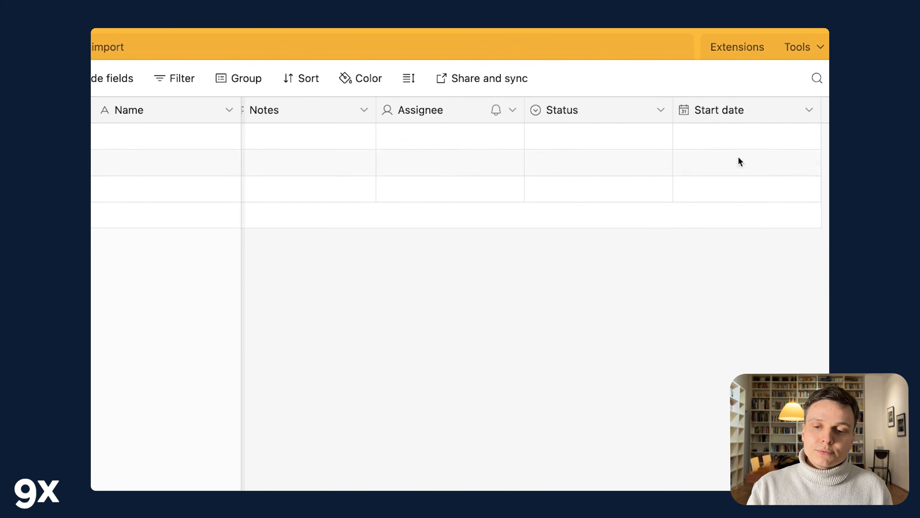
Step: Check the cell editors of the first campaign's Start date and Status, leaving both empty
{"action": "double_click", "coordinate": [752, 137]}
{"action": "left_click", "coordinate": [564, 294]}
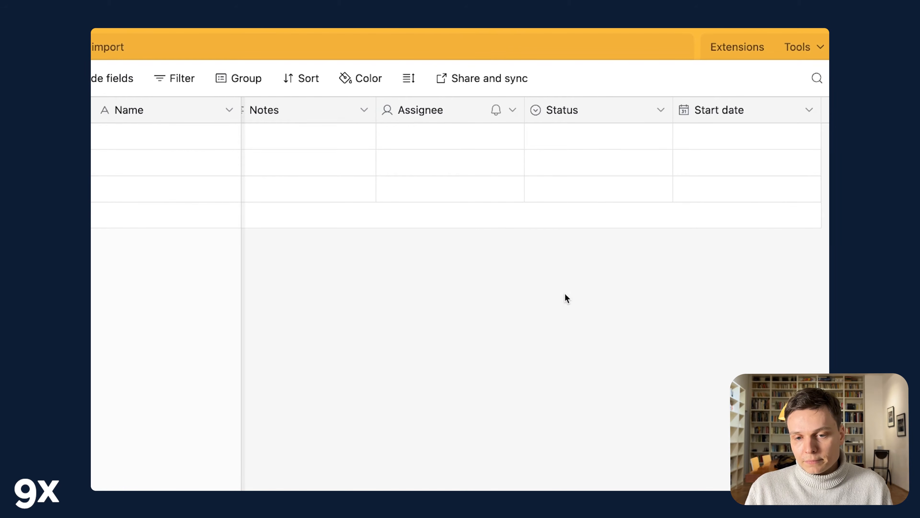
{"action": "left_click", "coordinate": [588, 135]}
{"action": "left_click", "coordinate": [590, 135]}
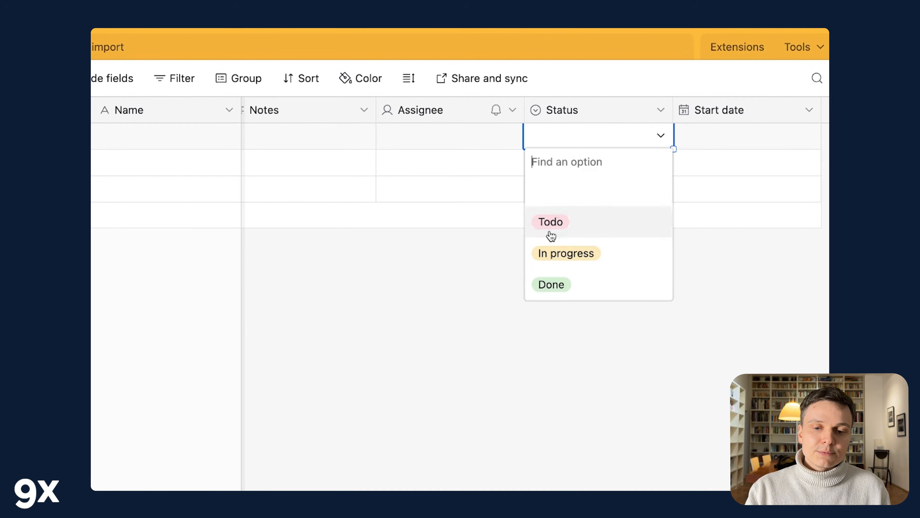
{"action": "left_click", "coordinate": [547, 373]}
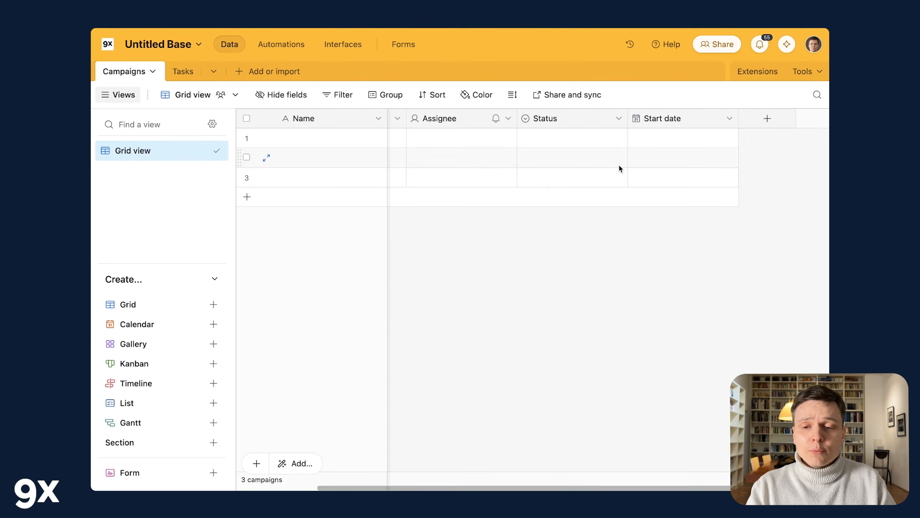
Step: Browse the full list of field types for another new Campaigns field, from start to end
{"action": "left_click", "coordinate": [771, 119]}
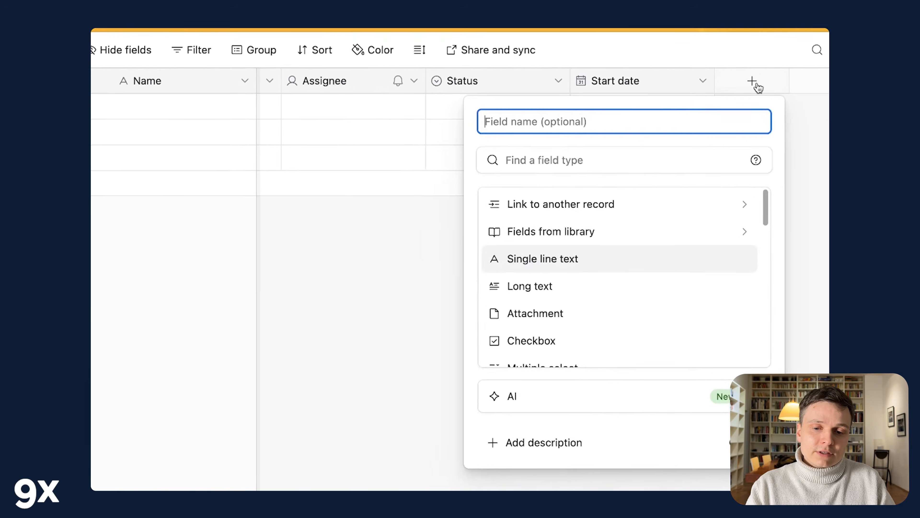
{"action": "scroll", "coordinate": [711, 234], "scroll_direction": "down", "scroll_amount": 10}
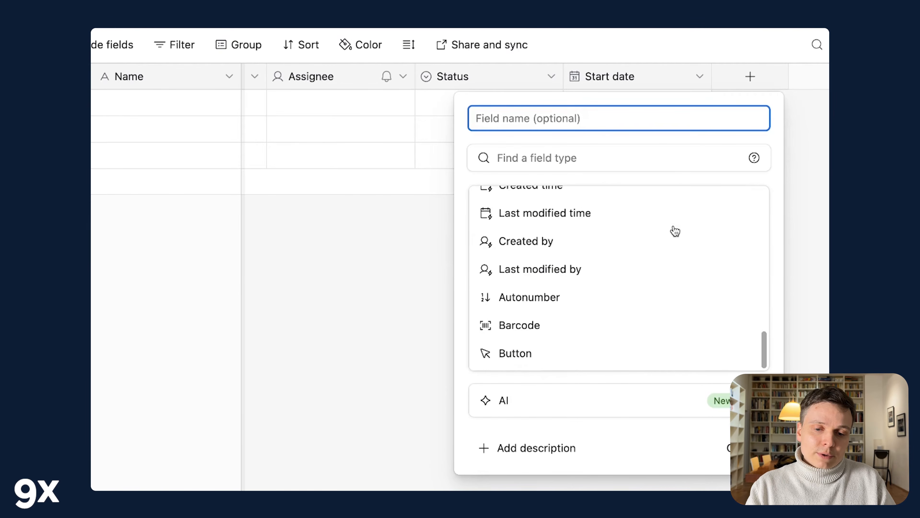
{"action": "scroll", "coordinate": [673, 231], "scroll_direction": "up", "scroll_amount": 10}
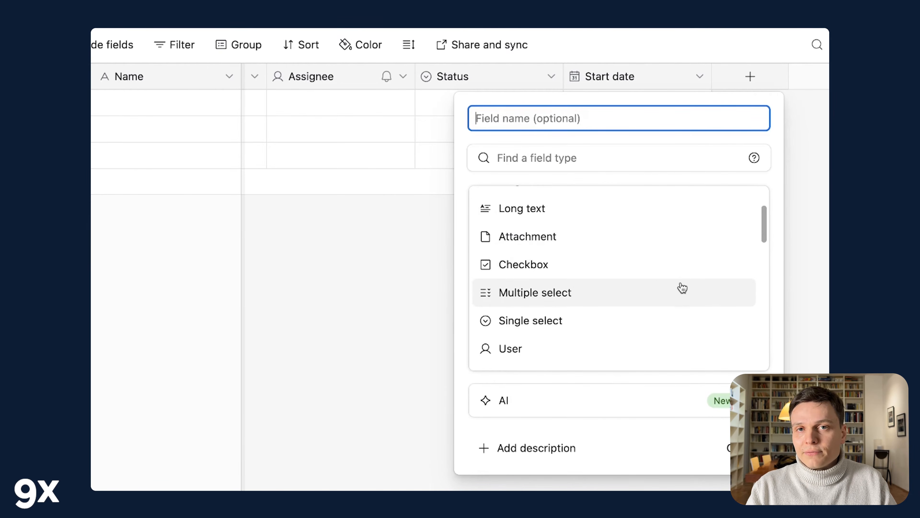
{"action": "mouse_move", "coordinate": [682, 287]}
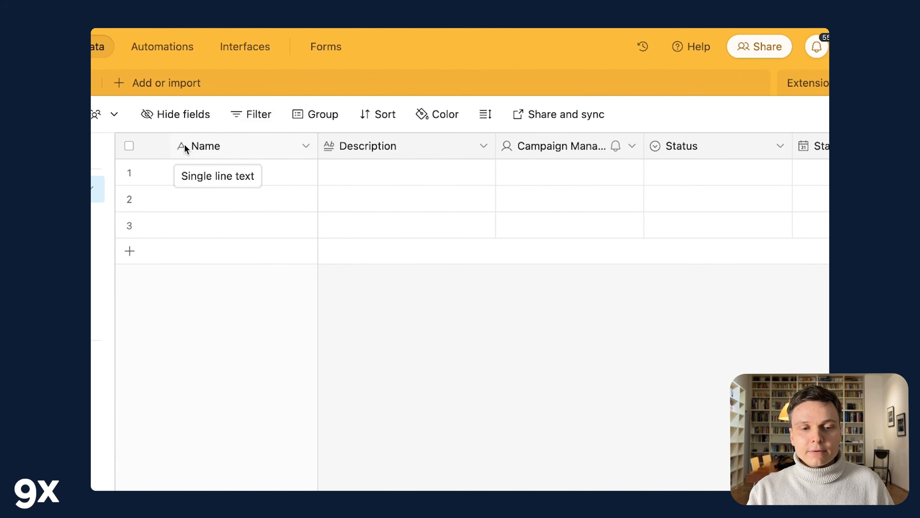
Step: Inspect the settings of the Description, Campaign Manager and Status fields without changing them
{"action": "double_click", "coordinate": [369, 146]}
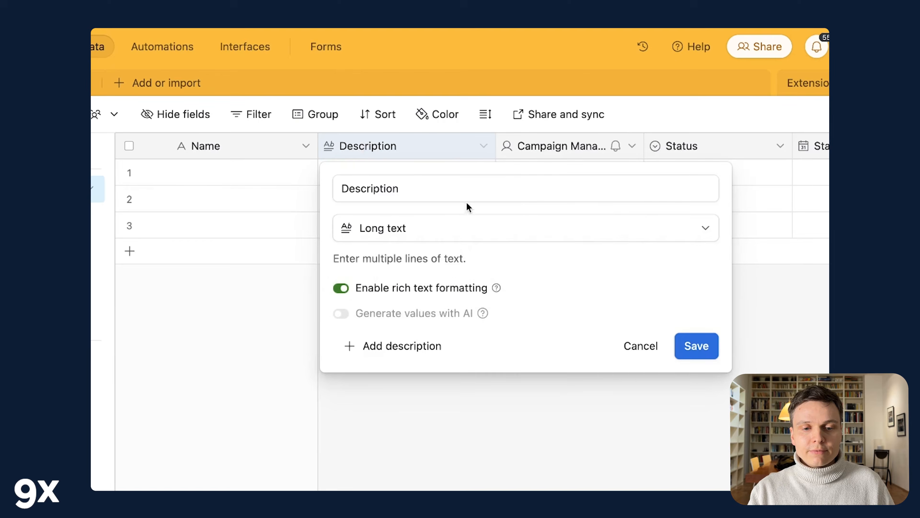
{"action": "left_click", "coordinate": [317, 349]}
{"action": "scroll", "coordinate": [418, 197], "scroll_direction": "right", "scroll_amount": 5}
{"action": "double_click", "coordinate": [409, 146]}
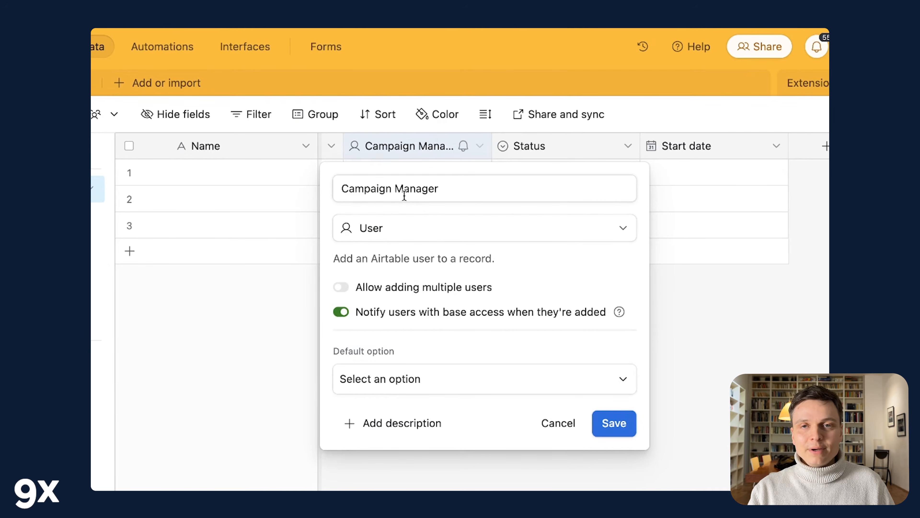
{"action": "left_click", "coordinate": [655, 239]}
{"action": "double_click", "coordinate": [568, 147]}
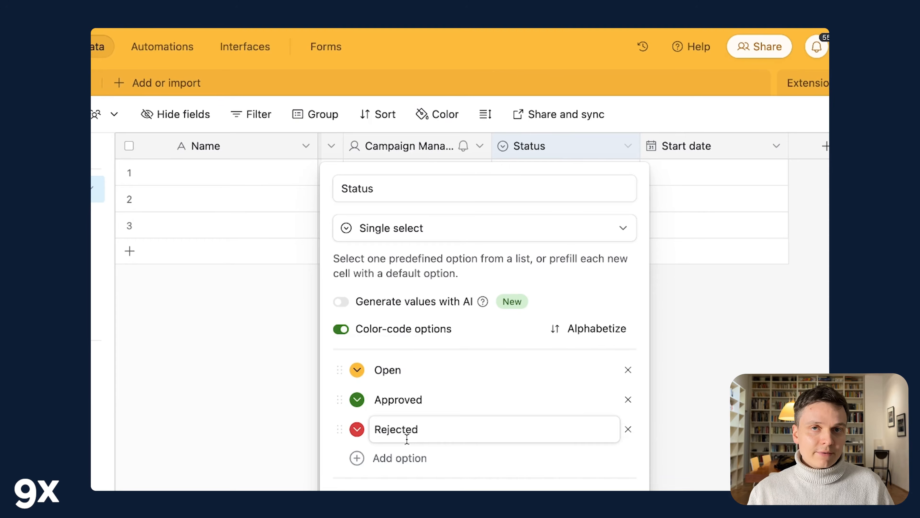
{"action": "left_click", "coordinate": [710, 420]}
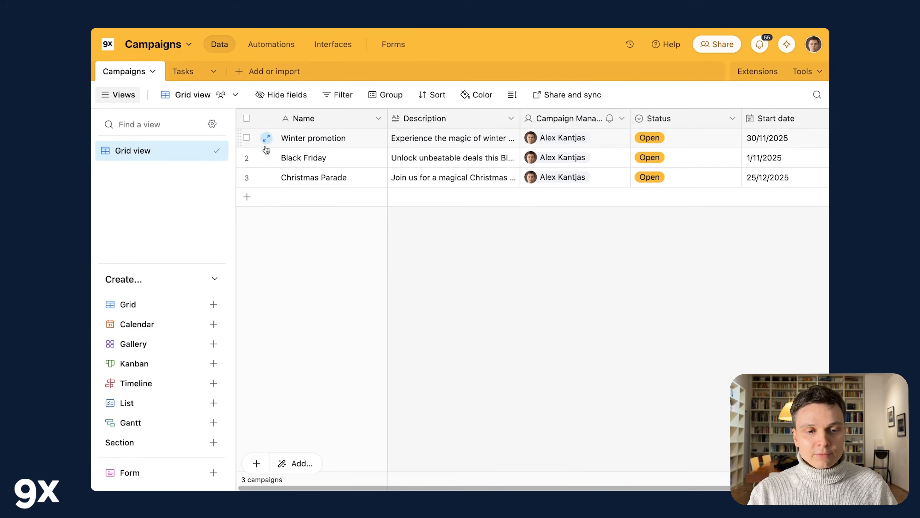
Step: Expand the Winter promotion record, step through the following campaign records, and close the expanded view
{"action": "left_click", "coordinate": [266, 138]}
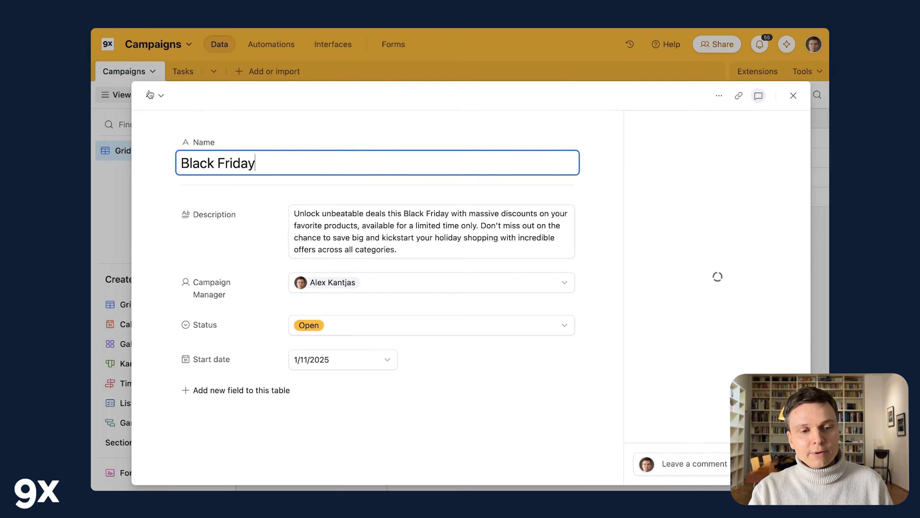
{"action": "left_click", "coordinate": [161, 96]}
{"action": "key", "text": "Escape"}
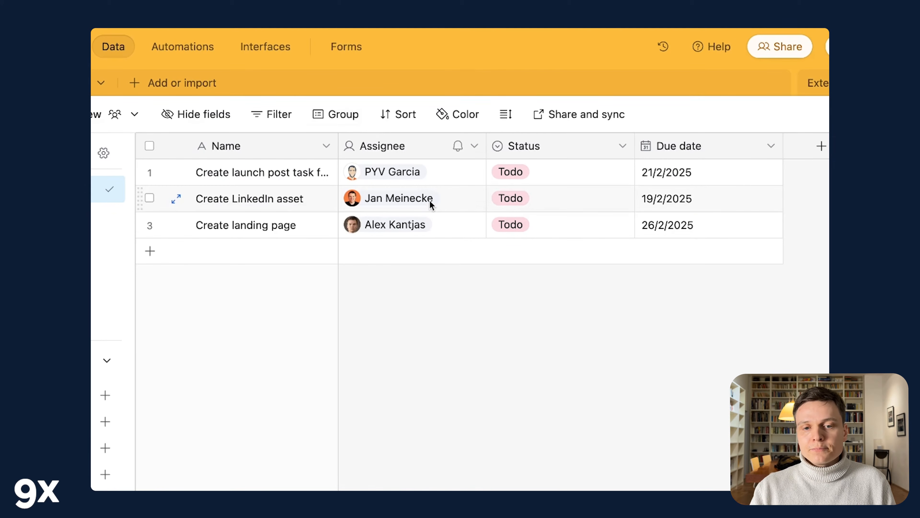
Step: Inspect the single-select options of the Tasks table's Status field without changing them
{"action": "double_click", "coordinate": [545, 152]}
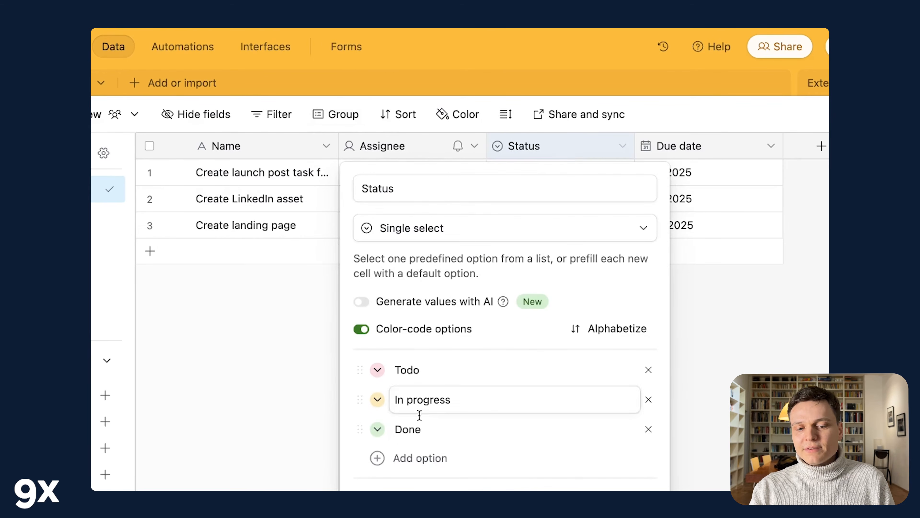
{"action": "left_click", "coordinate": [699, 360]}
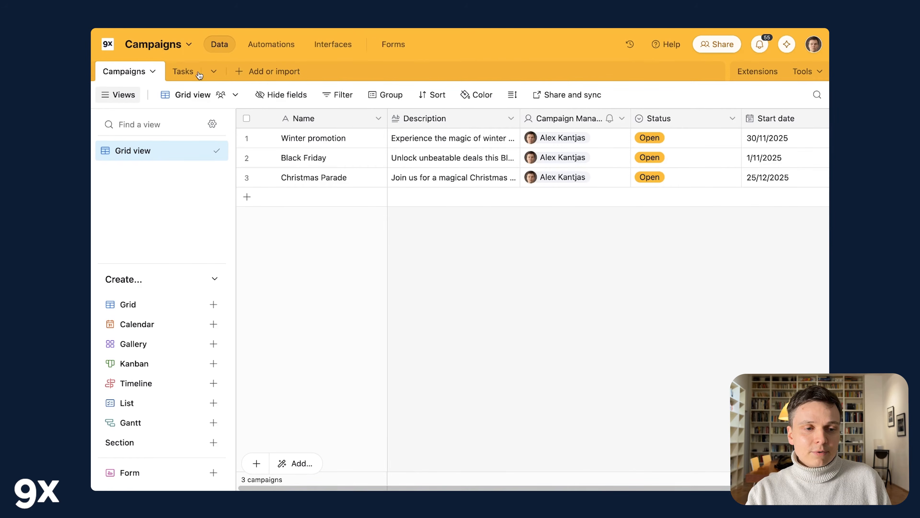
Step: Add a field to the Tasks table that links each task to a single record in Campaigns
{"action": "left_click", "coordinate": [187, 71]}
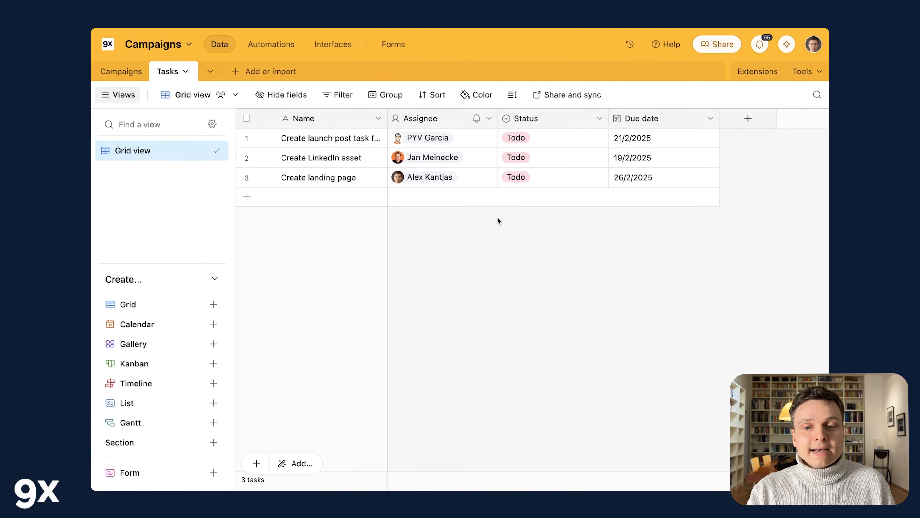
{"action": "left_click", "coordinate": [747, 118]}
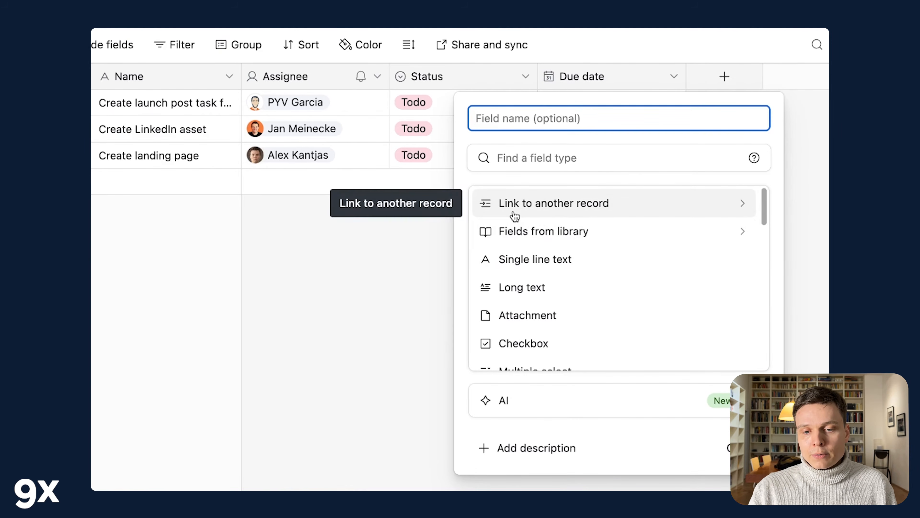
{"action": "left_click", "coordinate": [515, 215]}
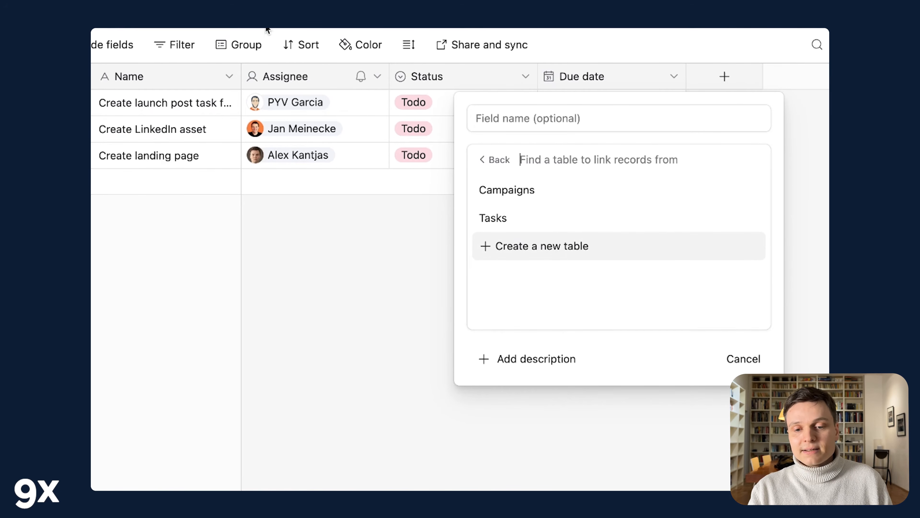
{"action": "left_click", "coordinate": [518, 184]}
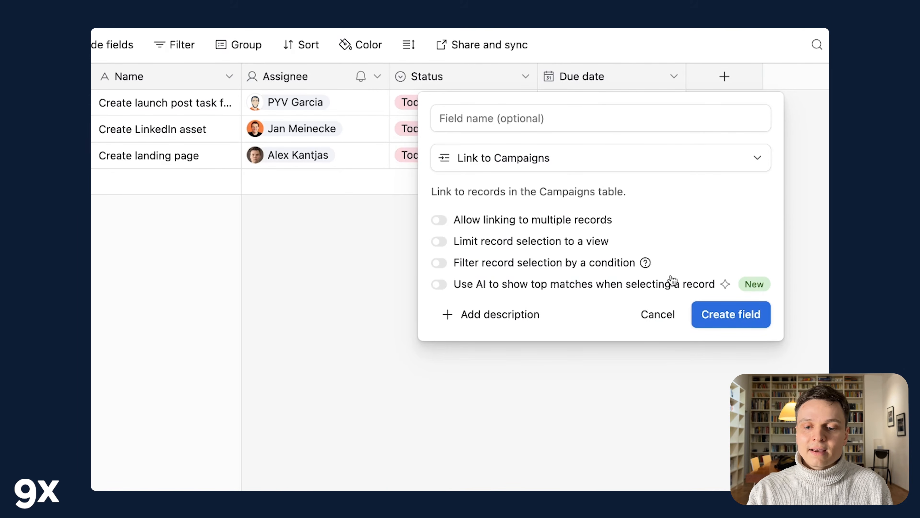
{"action": "left_click", "coordinate": [735, 321]}
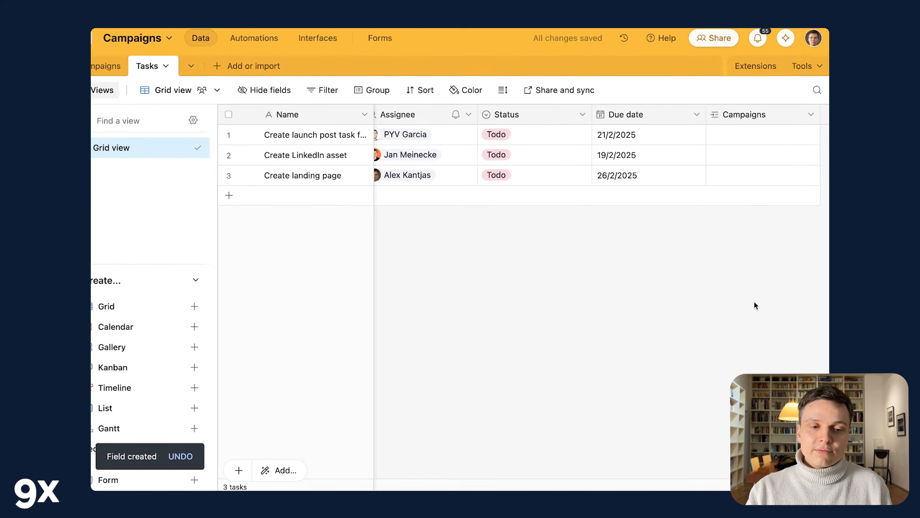
Step: Check the settings of the linked Tasks field in the Campaigns table, keeping linking to multiple records allowed
{"action": "left_click", "coordinate": [124, 71]}
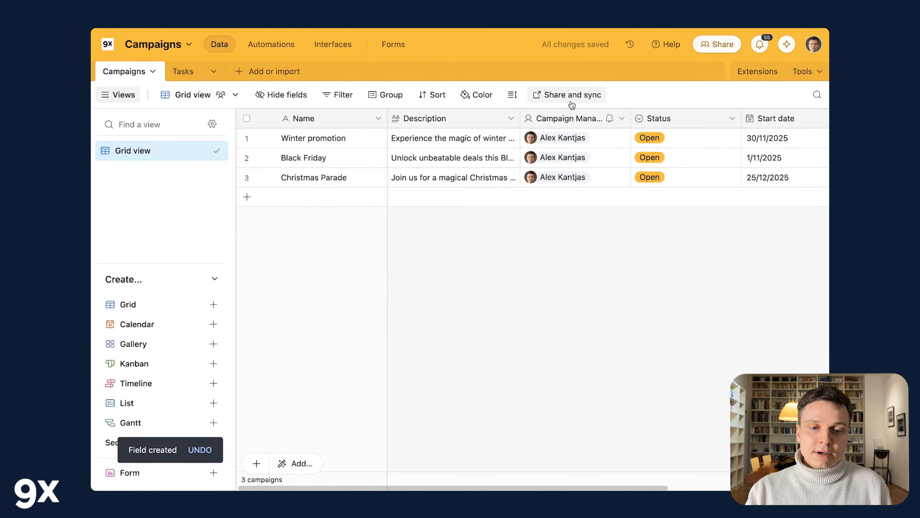
{"action": "scroll", "coordinate": [569, 152], "scroll_direction": "right", "scroll_amount": 5}
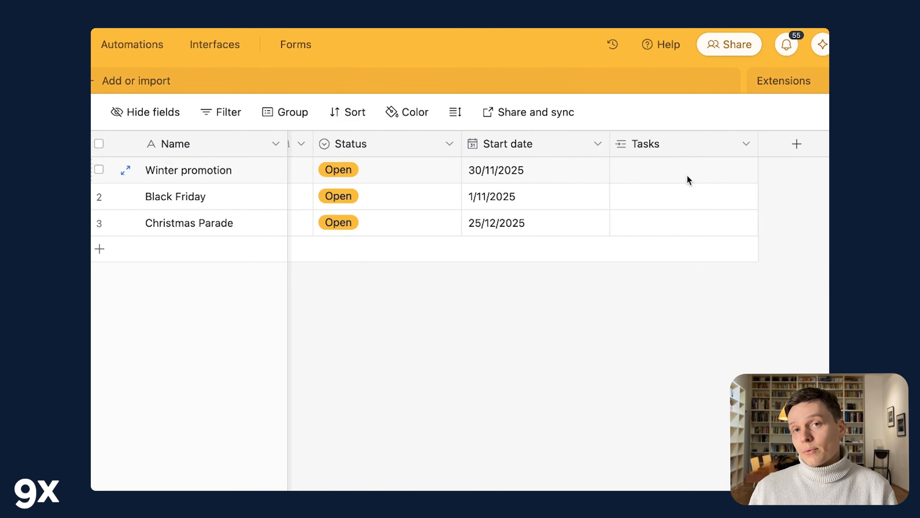
{"action": "double_click", "coordinate": [651, 146]}
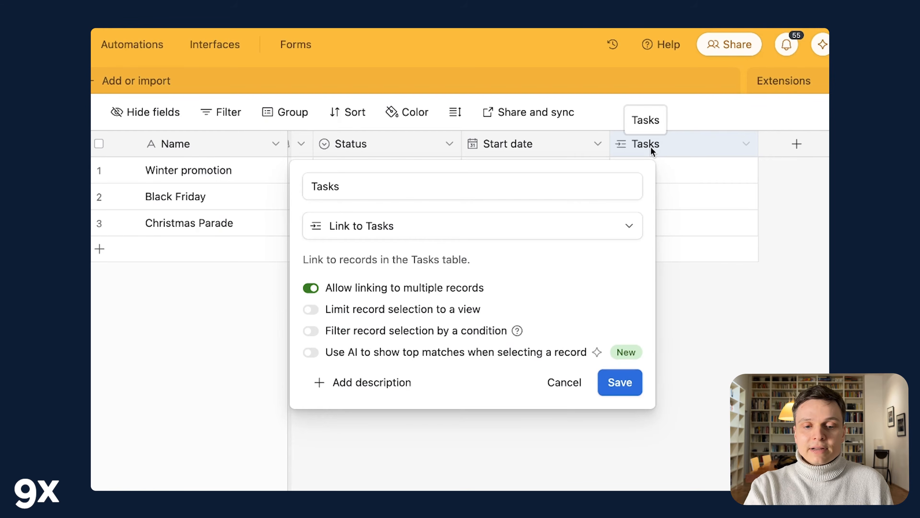
{"action": "left_click", "coordinate": [614, 393]}
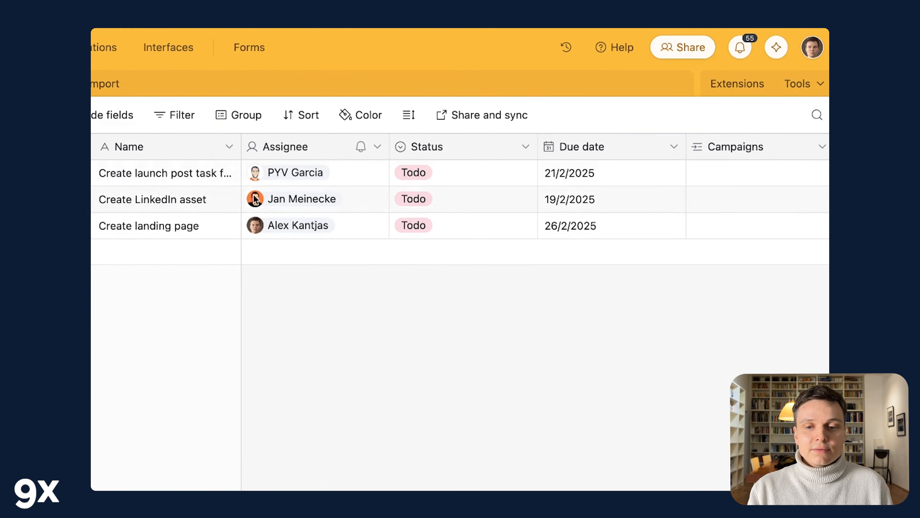
Step: Link the launch post task to the Winter promotion campaign and fill that link down to the other two tasks
{"action": "left_click", "coordinate": [713, 181]}
{"action": "left_click", "coordinate": [684, 171]}
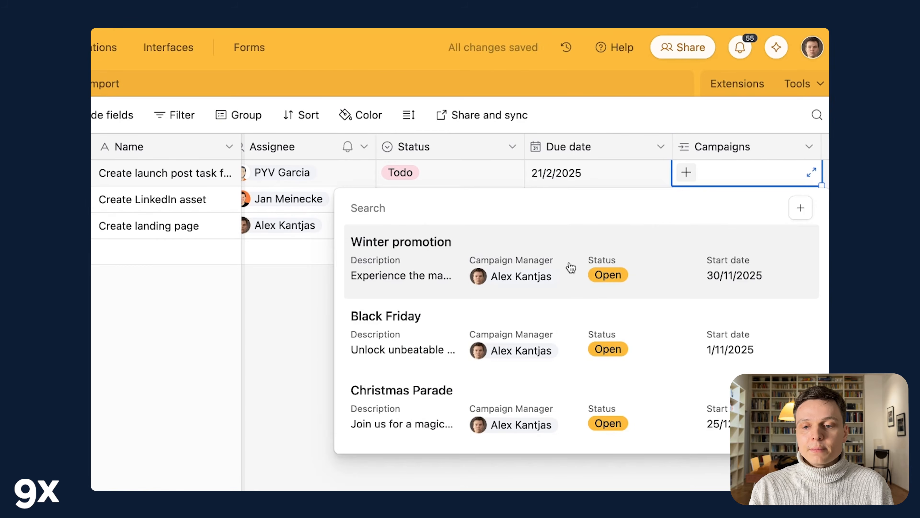
{"action": "left_click", "coordinate": [569, 267]}
{"action": "left_click_drag", "start_coordinate": [821, 186], "coordinate": [821, 232]}
Step: Widen the Tasks column in the Campaigns table to show Winter promotion's linked tasks in full
{"action": "left_click", "coordinate": [123, 71]}
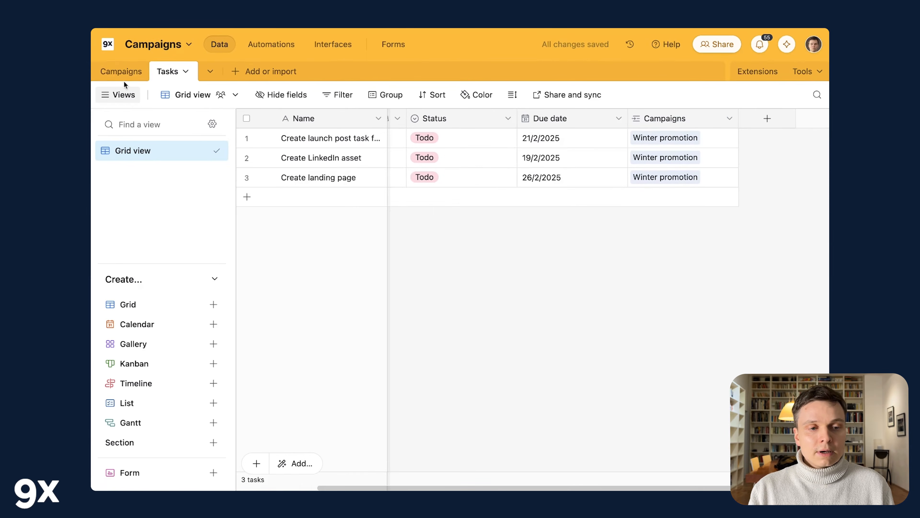
{"action": "scroll", "coordinate": [526, 171], "scroll_direction": "right", "scroll_amount": 3}
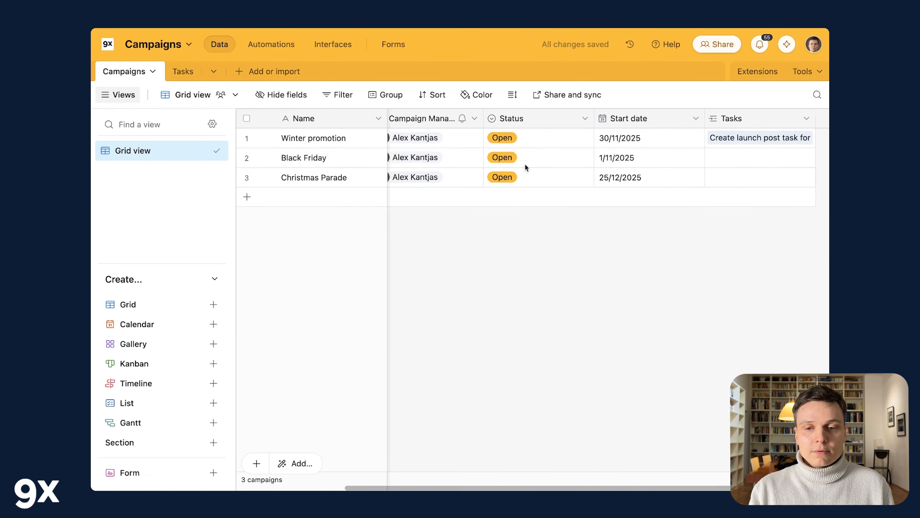
{"action": "left_click_drag", "start_coordinate": [765, 141], "coordinate": [833, 143]}
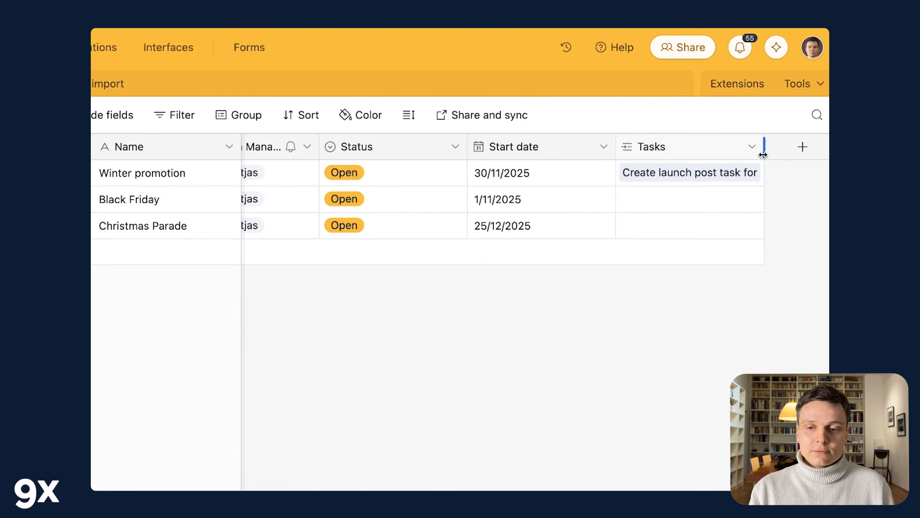
{"action": "scroll", "coordinate": [791, 169], "scroll_direction": "right", "scroll_amount": 3}
{"action": "left_click_drag", "start_coordinate": [712, 144], "coordinate": [838, 145]}
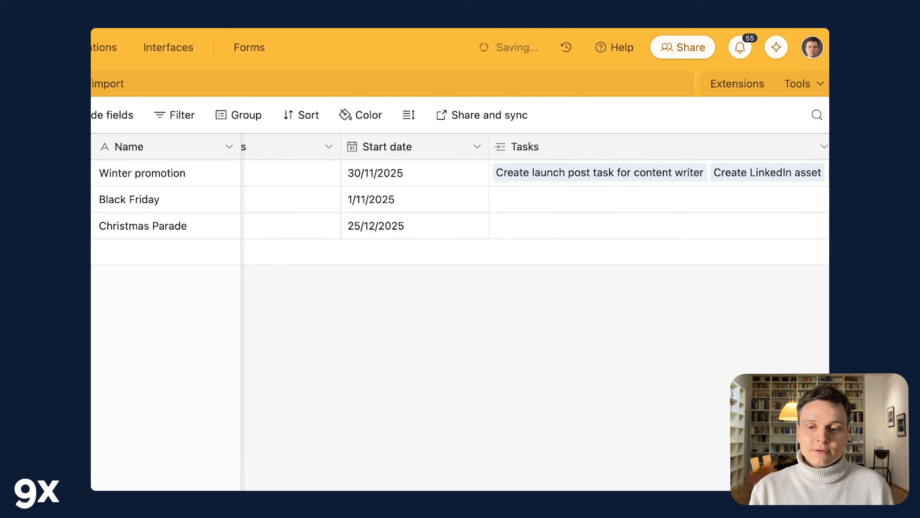
{"action": "scroll", "coordinate": [790, 171], "scroll_direction": "right", "scroll_amount": 3}
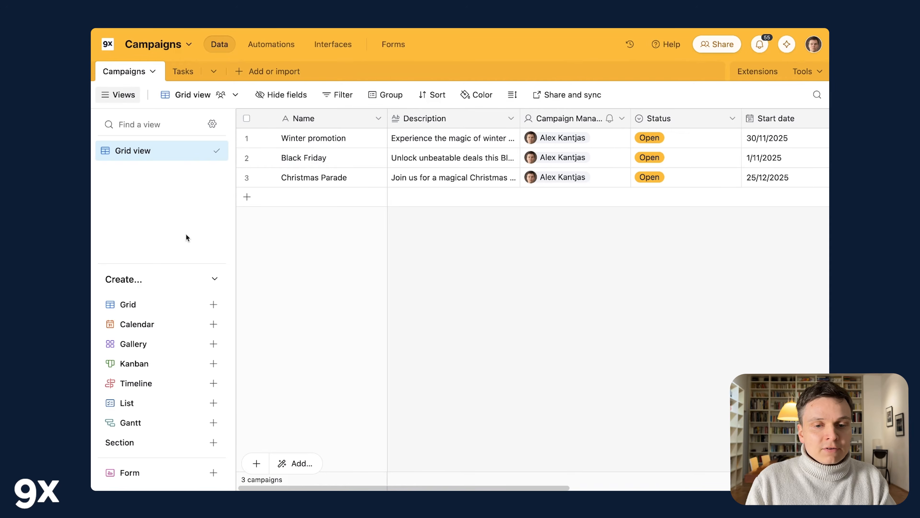
Step: Create a collaborative grid view named Approved in the Campaigns table and compare it with Grid view
{"action": "left_click", "coordinate": [142, 304]}
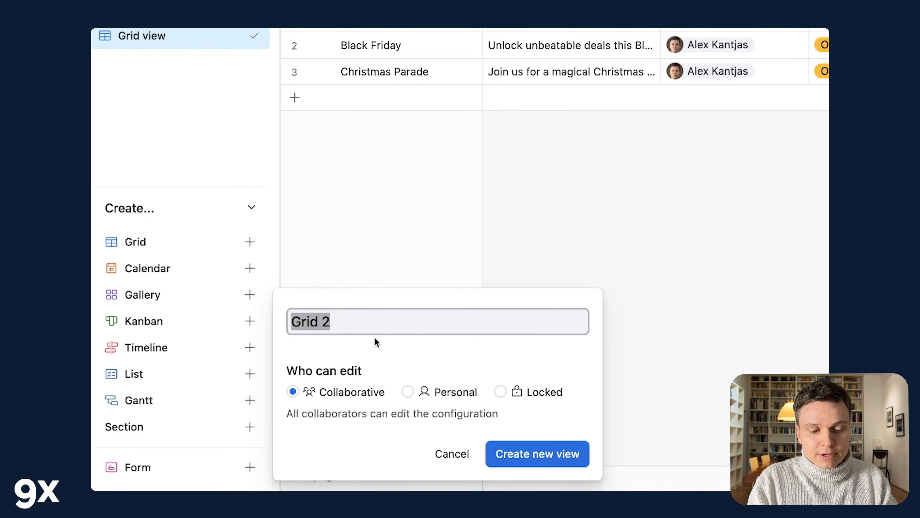
{"action": "type", "text": "Approved"}
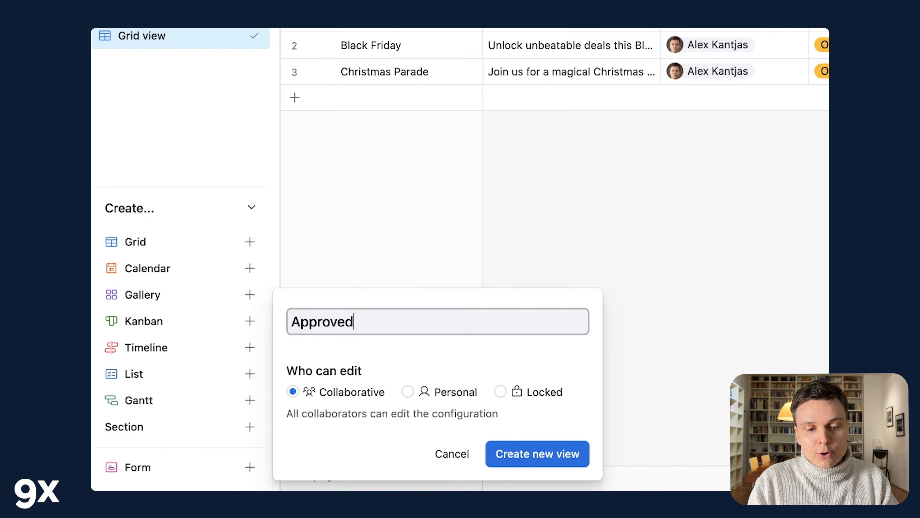
{"action": "key", "text": "Return"}
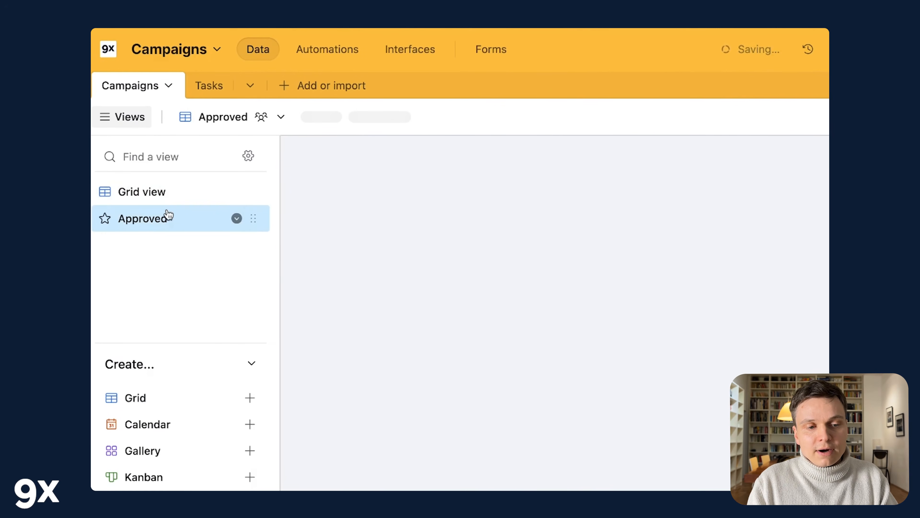
{"action": "left_click", "coordinate": [155, 202]}
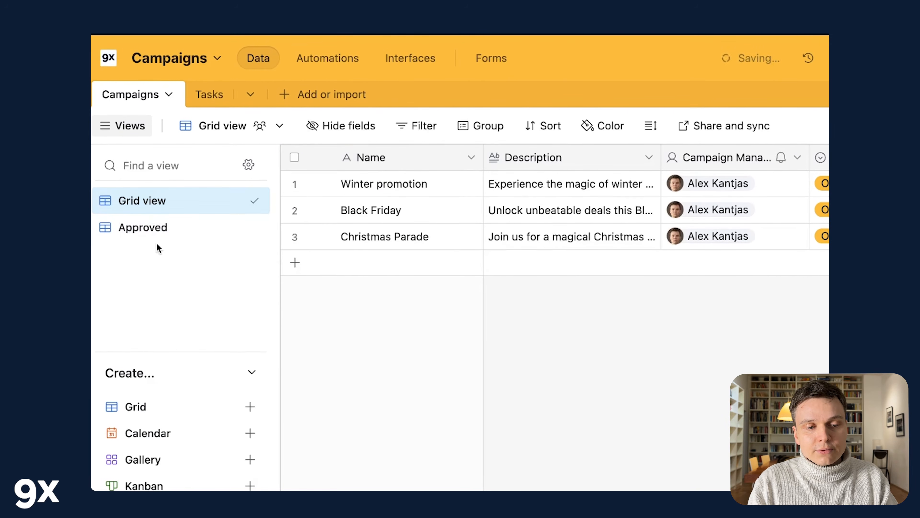
{"action": "left_click", "coordinate": [158, 240]}
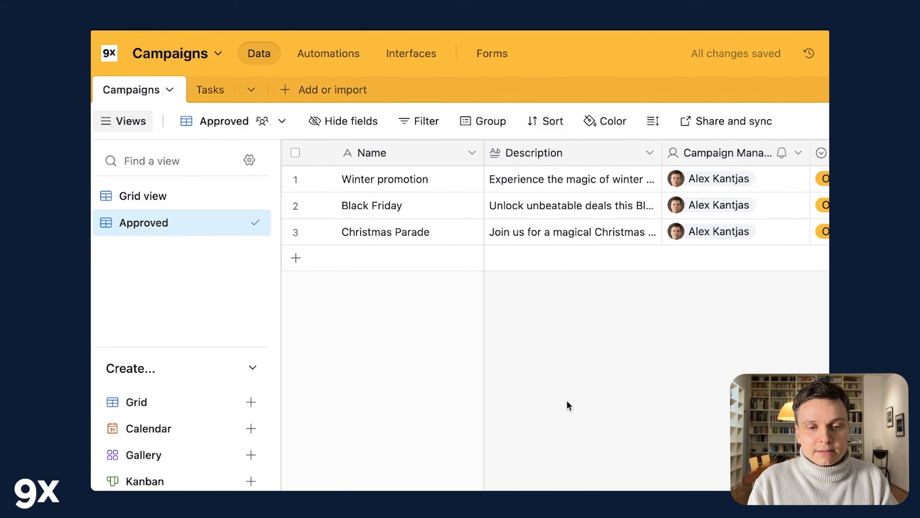
Step: Filter the Approved view to campaigns whose Status is Approved
{"action": "left_click", "coordinate": [423, 127]}
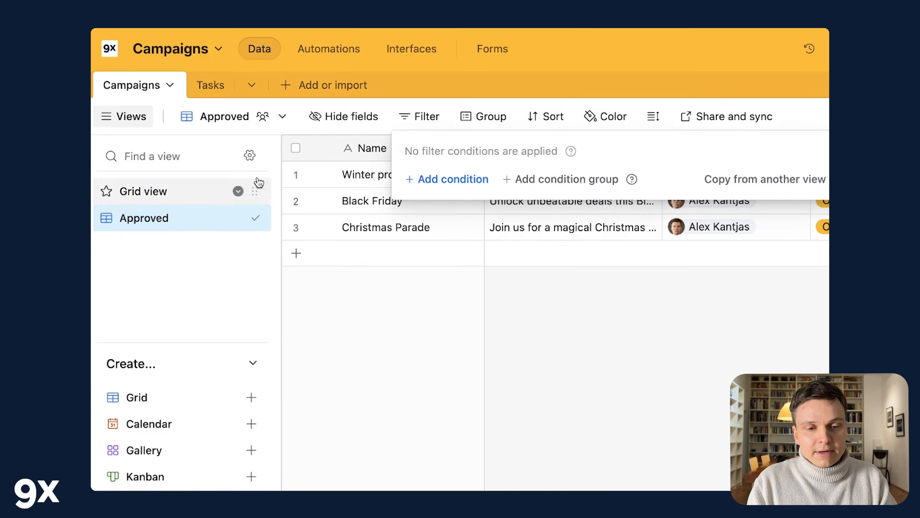
{"action": "left_click", "coordinate": [458, 181]}
{"action": "left_click", "coordinate": [377, 178]}
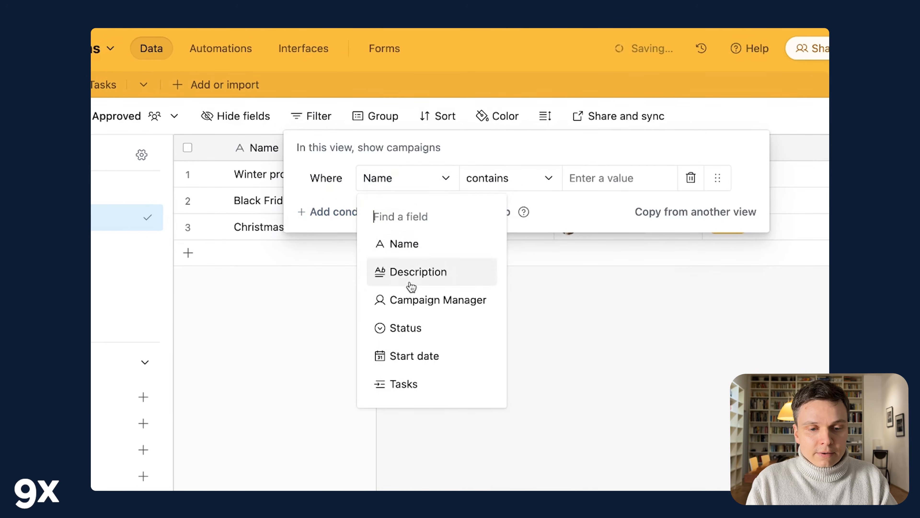
{"action": "left_click", "coordinate": [427, 333]}
{"action": "left_click", "coordinate": [590, 178]}
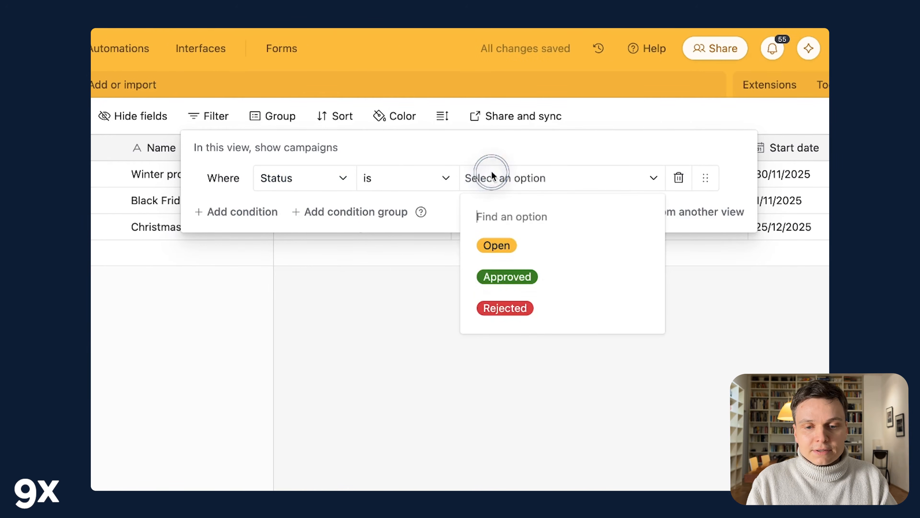
{"action": "left_click", "coordinate": [506, 287]}
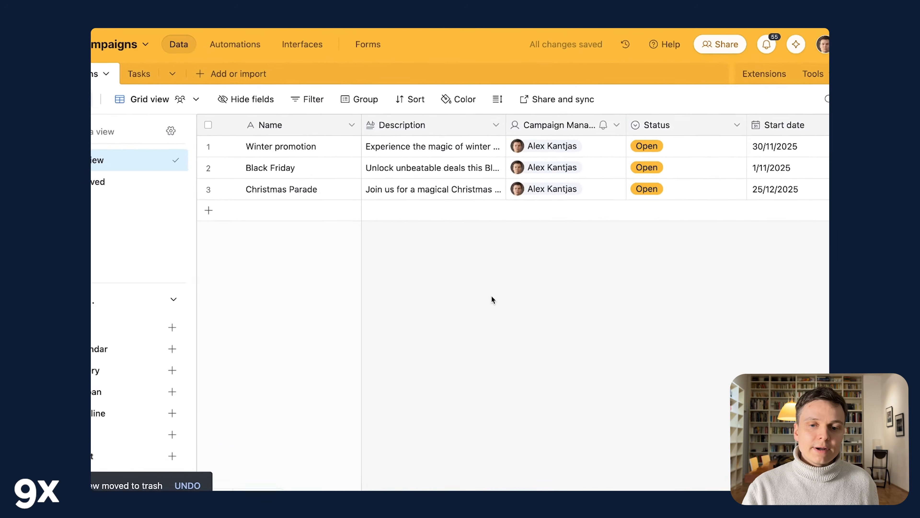
Step: Set the Christmas Parade campaign's Status to Approved in Grid view and expand the Winter promotion record
{"action": "double_click", "coordinate": [658, 189]}
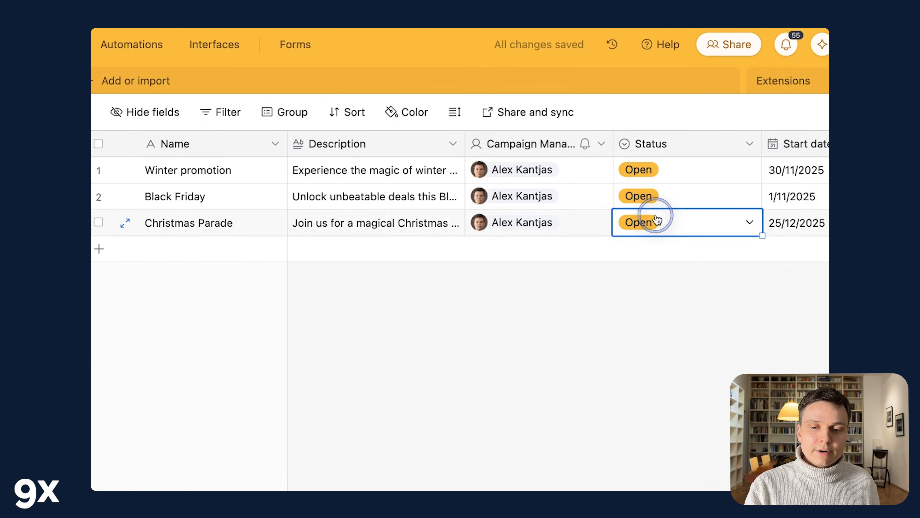
{"action": "left_click", "coordinate": [651, 339]}
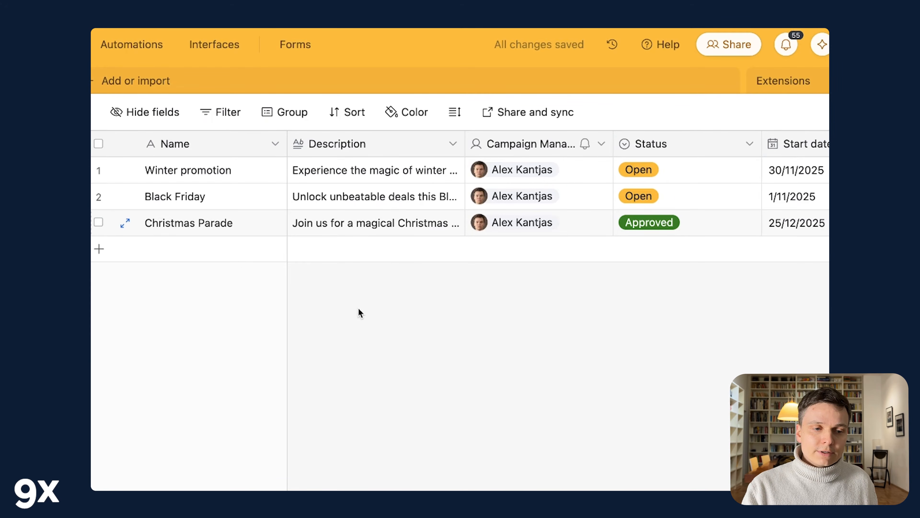
{"action": "left_click", "coordinate": [125, 170]}
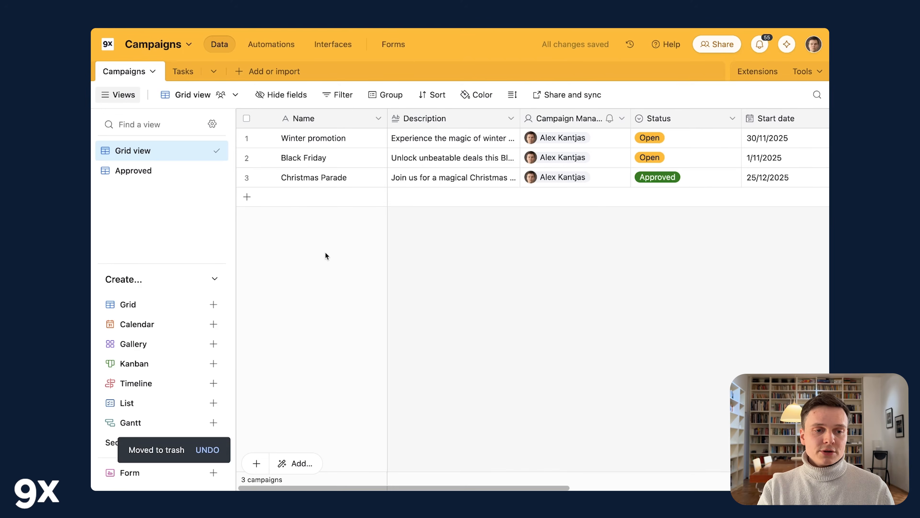
Step: Browse the available automation triggers, including the Google Calendar integration, without adding one
{"action": "left_click", "coordinate": [277, 48]}
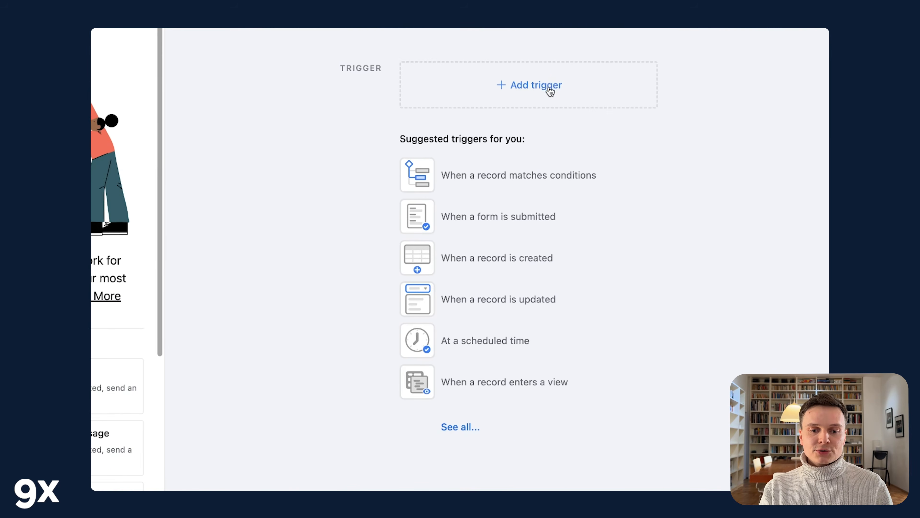
{"action": "left_click", "coordinate": [550, 92]}
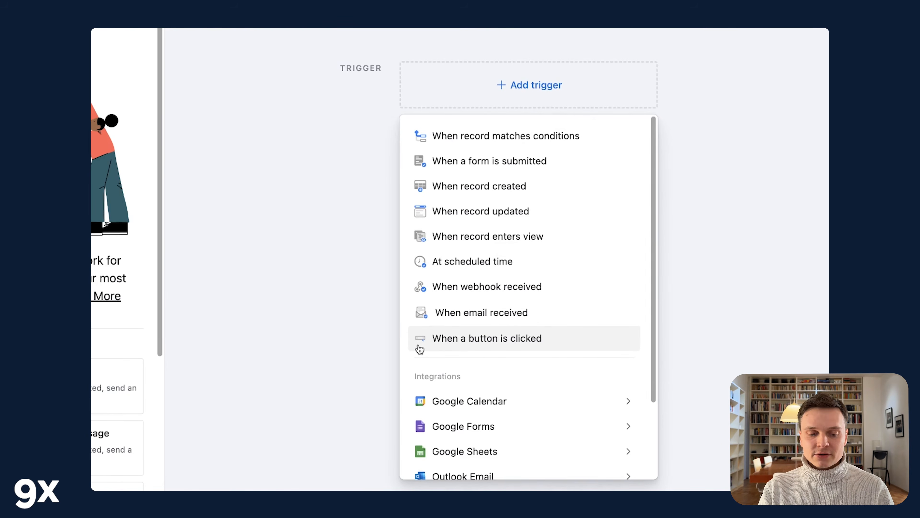
{"action": "scroll", "coordinate": [420, 349], "scroll_direction": "down", "scroll_amount": 4}
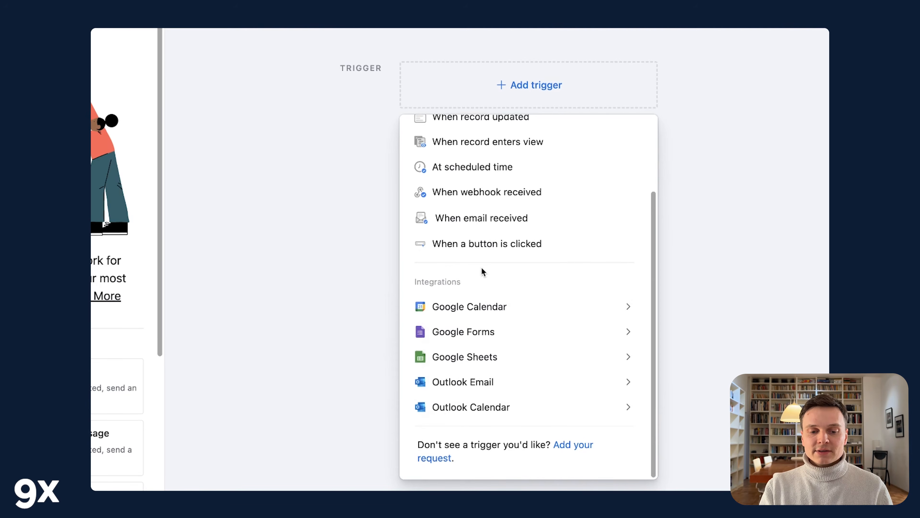
{"action": "mouse_move", "coordinate": [471, 318]}
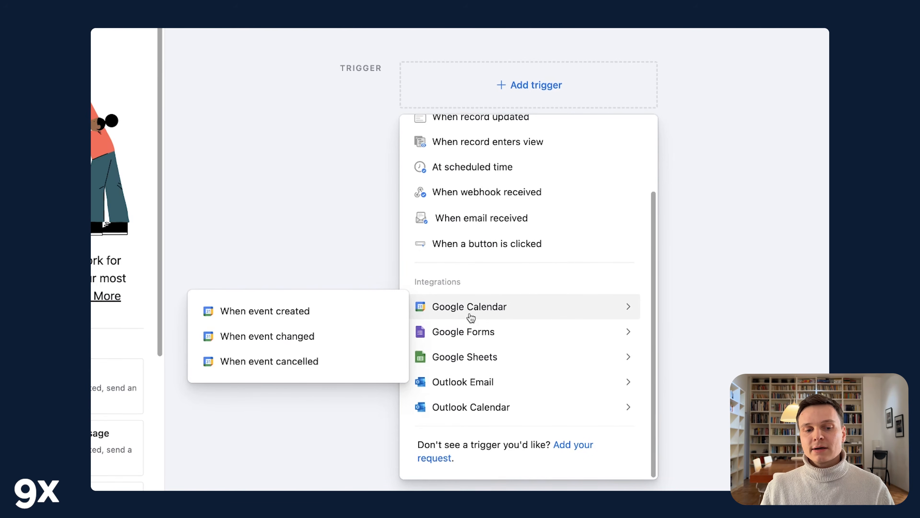
{"action": "left_click", "coordinate": [731, 134]}
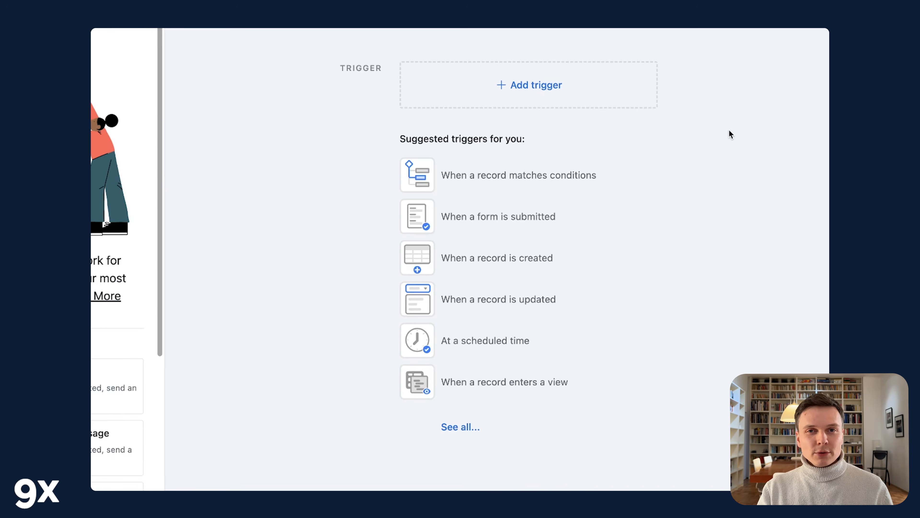
{"action": "left_click", "coordinate": [537, 93]}
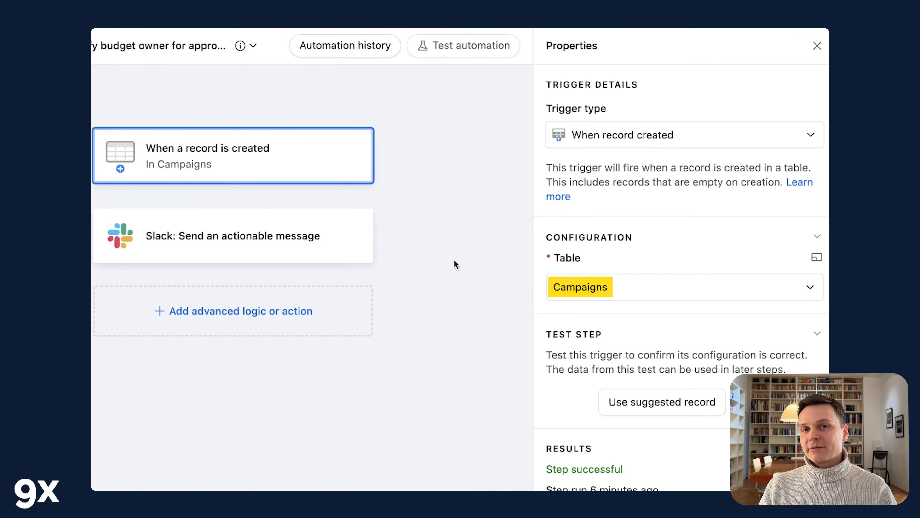
Step: Browse the actions that can be inserted after the record-created trigger, including Slack's message options
{"action": "left_click", "coordinate": [233, 196]}
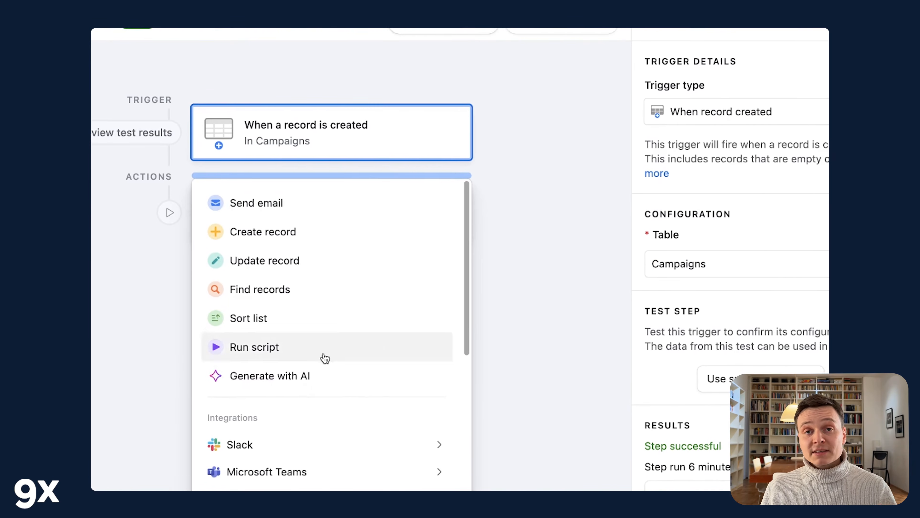
{"action": "mouse_move", "coordinate": [358, 454]}
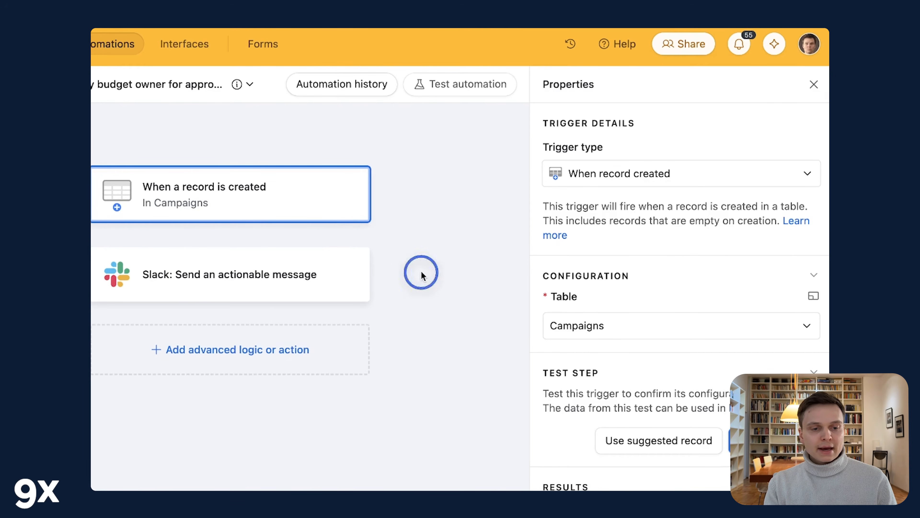
{"action": "left_click", "coordinate": [232, 235]}
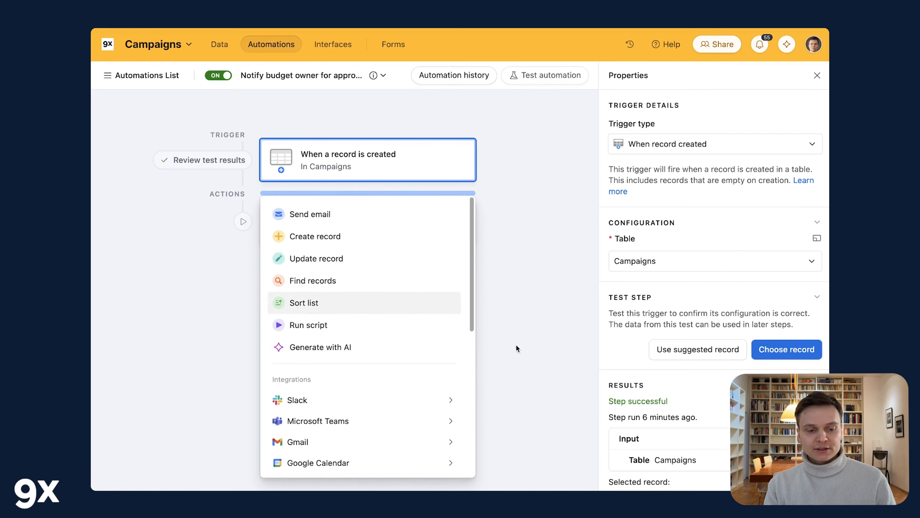
{"action": "mouse_move", "coordinate": [383, 411]}
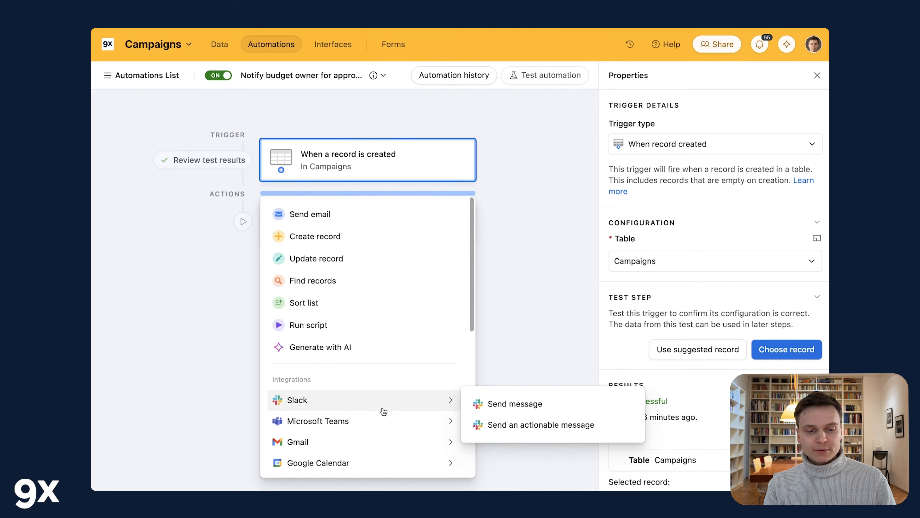
{"action": "left_click", "coordinate": [540, 424]}
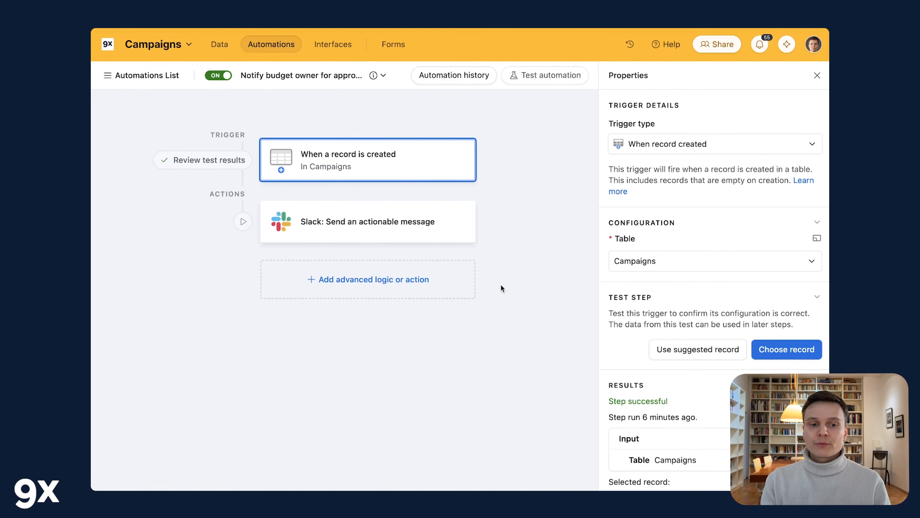
Step: Examine the recipient settings of the actionable Slack message and the matching Budget Owner field in the Campaigns table
{"action": "left_click", "coordinate": [387, 227]}
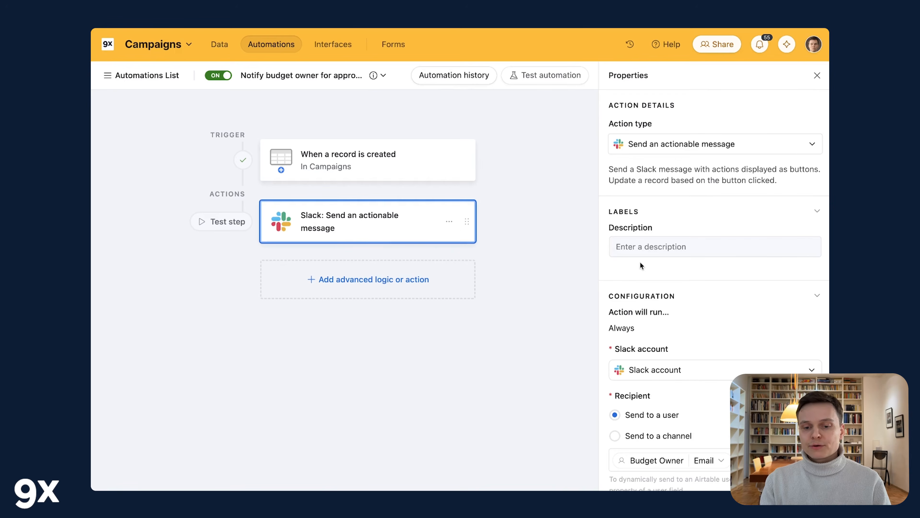
{"action": "scroll", "coordinate": [640, 261], "scroll_direction": "down", "scroll_amount": 5}
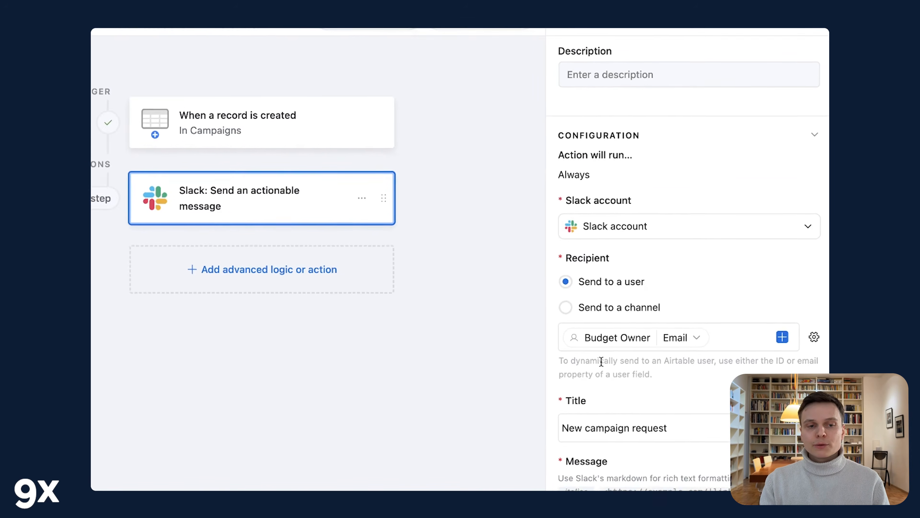
{"action": "left_click", "coordinate": [220, 43]}
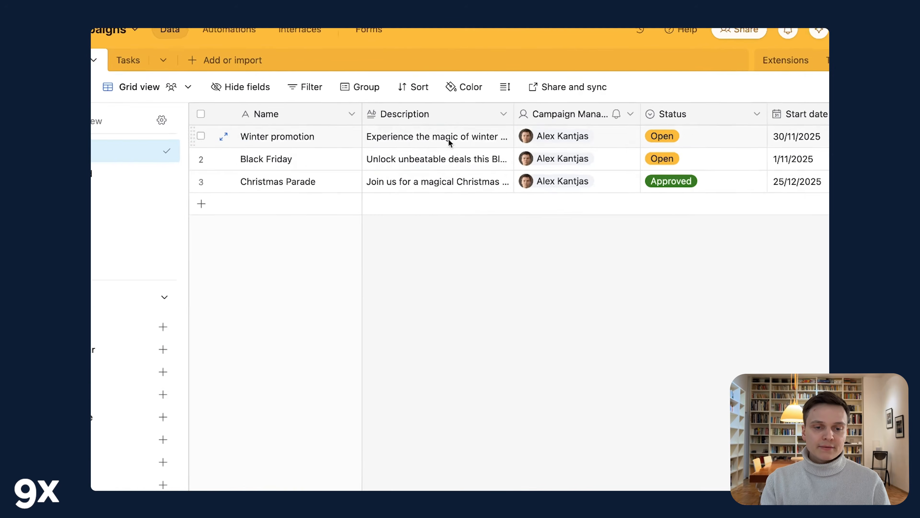
{"action": "left_click", "coordinate": [459, 139]}
{"action": "key", "text": "super+Right"}
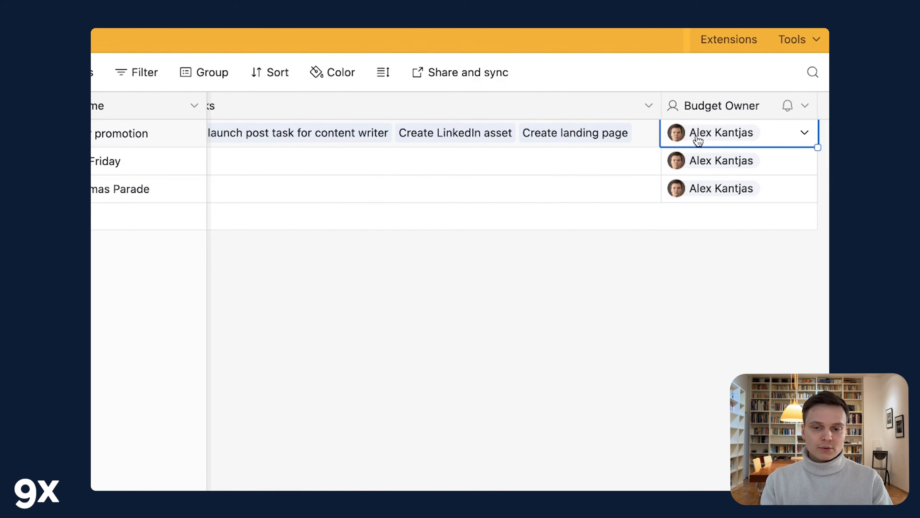
Step: Review the actionable Slack message's title, message body, target table, record ID and buttons in the automation
{"action": "left_click", "coordinate": [275, 44]}
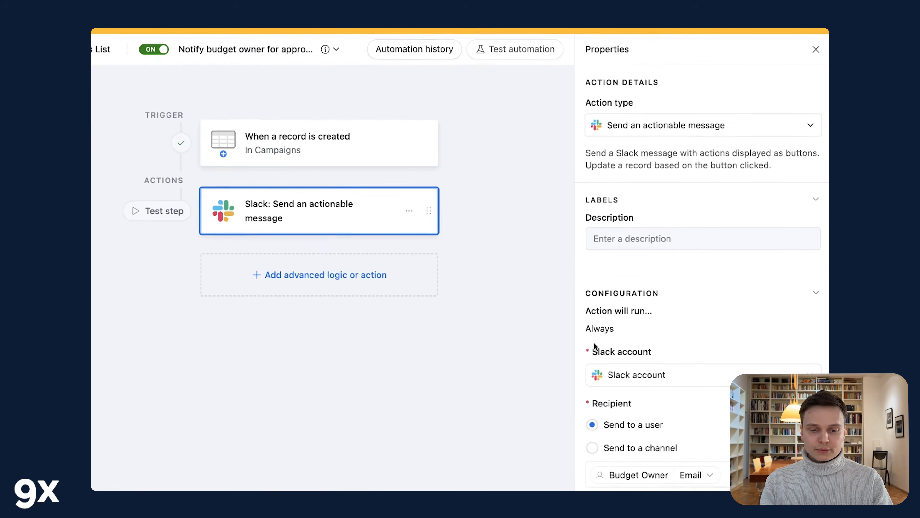
{"action": "scroll", "coordinate": [647, 374], "scroll_direction": "down", "scroll_amount": 5}
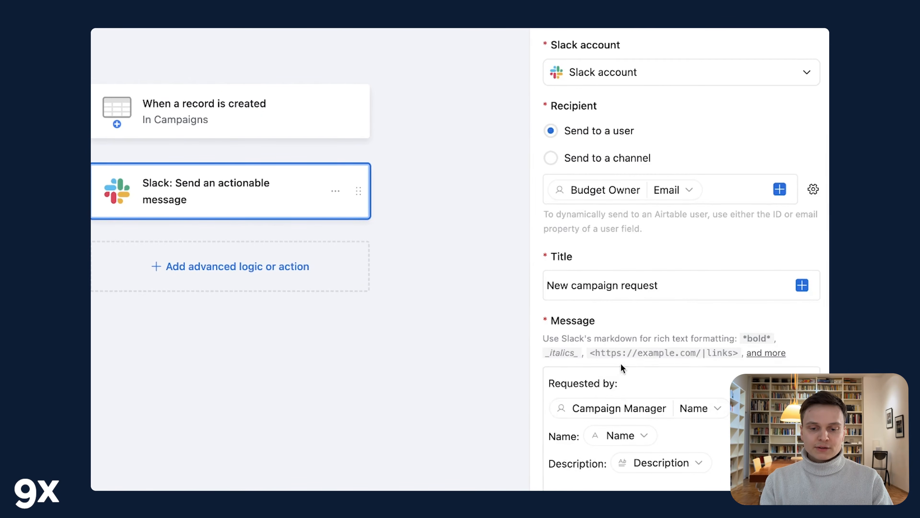
{"action": "scroll", "coordinate": [620, 363], "scroll_direction": "down", "scroll_amount": 3}
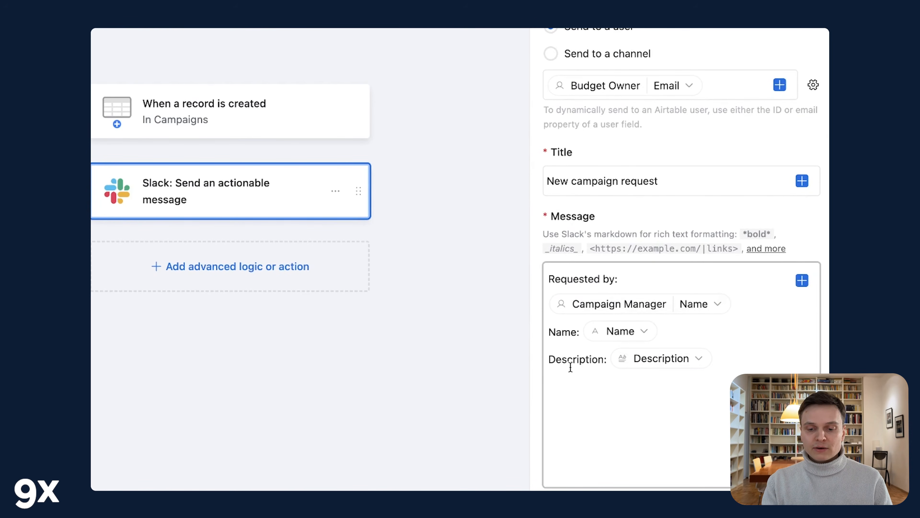
{"action": "scroll", "coordinate": [570, 367], "scroll_direction": "down", "scroll_amount": 10}
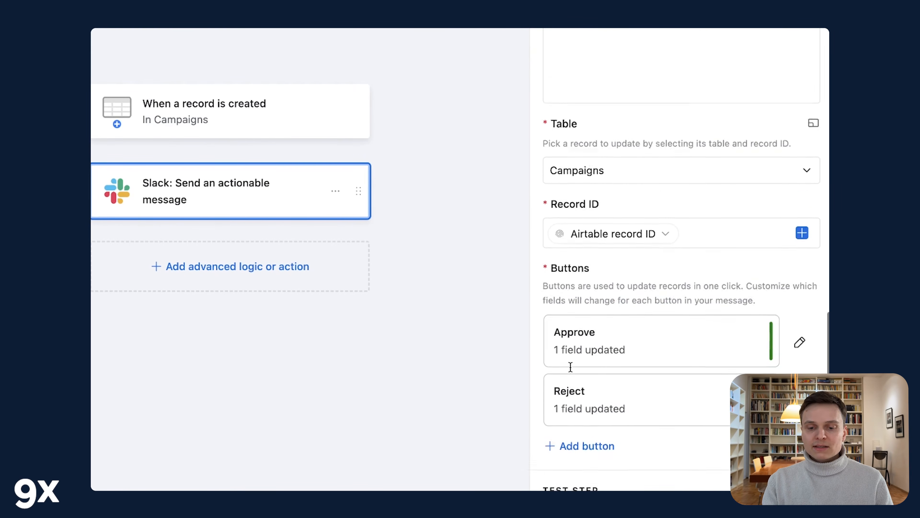
{"action": "scroll", "coordinate": [570, 367], "scroll_direction": "down", "scroll_amount": 1}
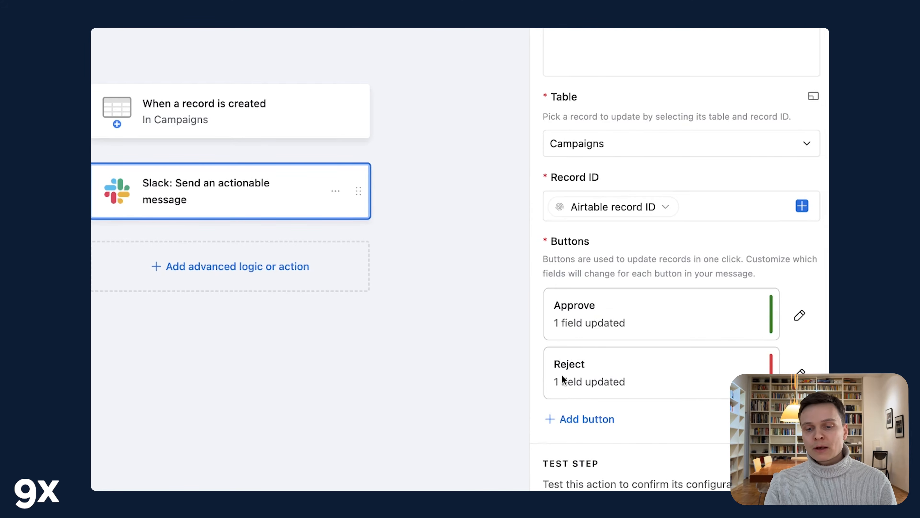
Step: Inspect the settings of the Approve and Reject buttons, including their appearance, label and Status field update
{"action": "left_click", "coordinate": [799, 315]}
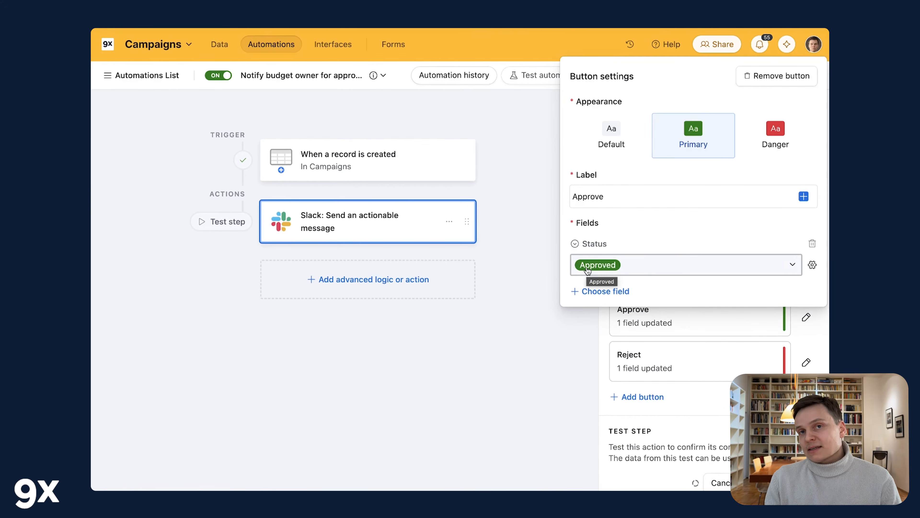
{"action": "left_click", "coordinate": [805, 362]}
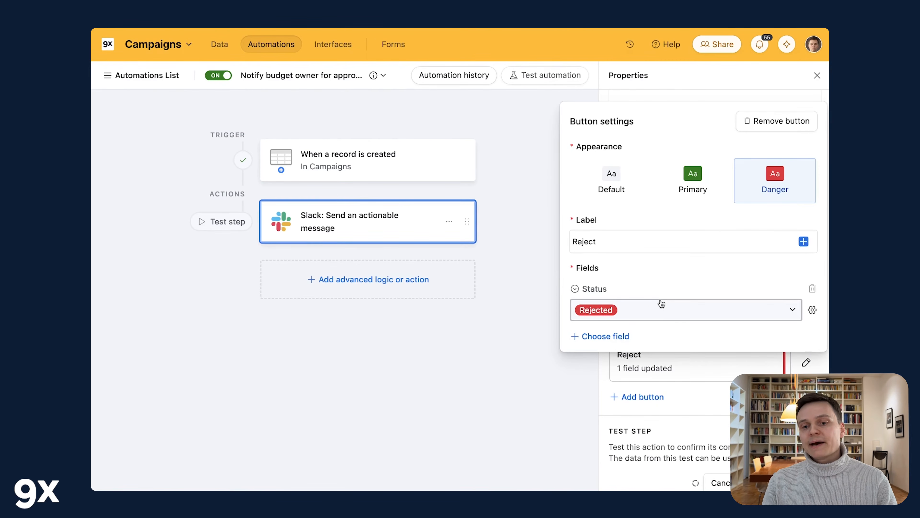
{"action": "left_click", "coordinate": [713, 397]}
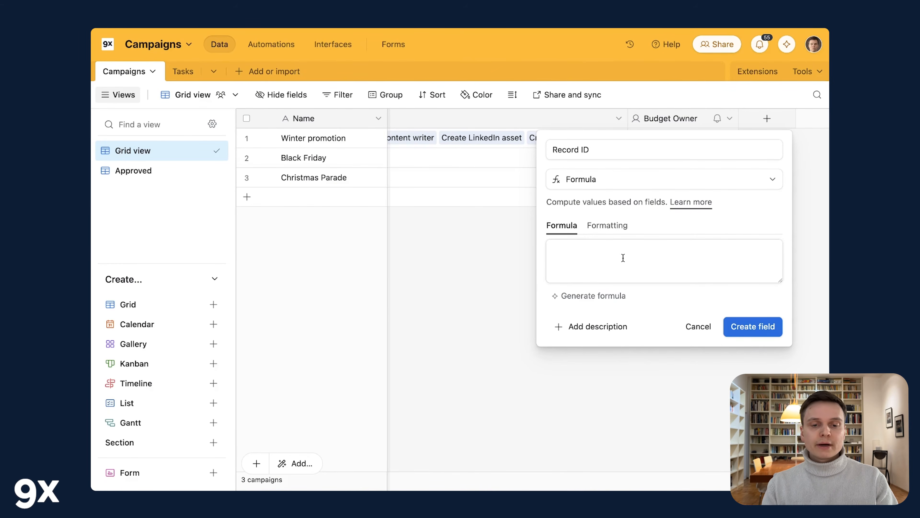
Step: Create the Record ID formula field in the Campaigns table with RECORD_ID() and check its values for the three campaigns
{"action": "left_click", "coordinate": [623, 258]}
{"action": "type", "text": "reco"}
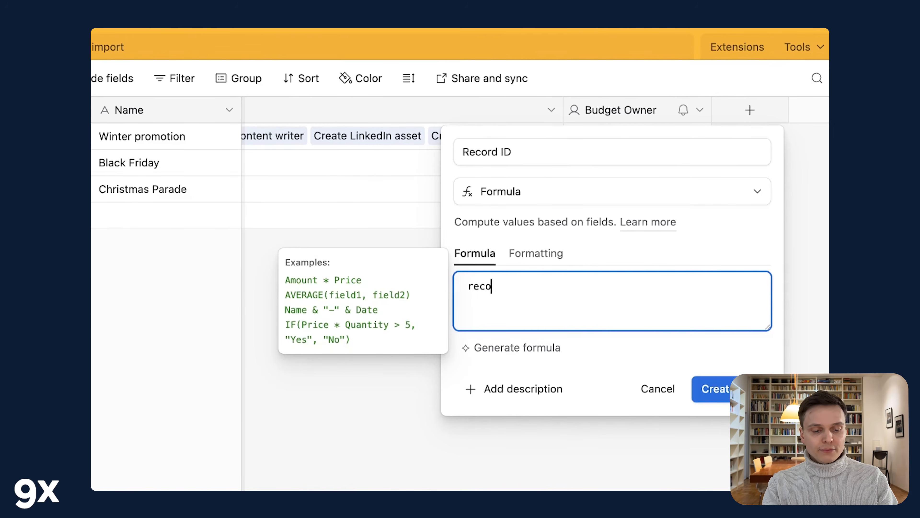
{"action": "type", "text": "rd"}
{"action": "left_click", "coordinate": [511, 359]}
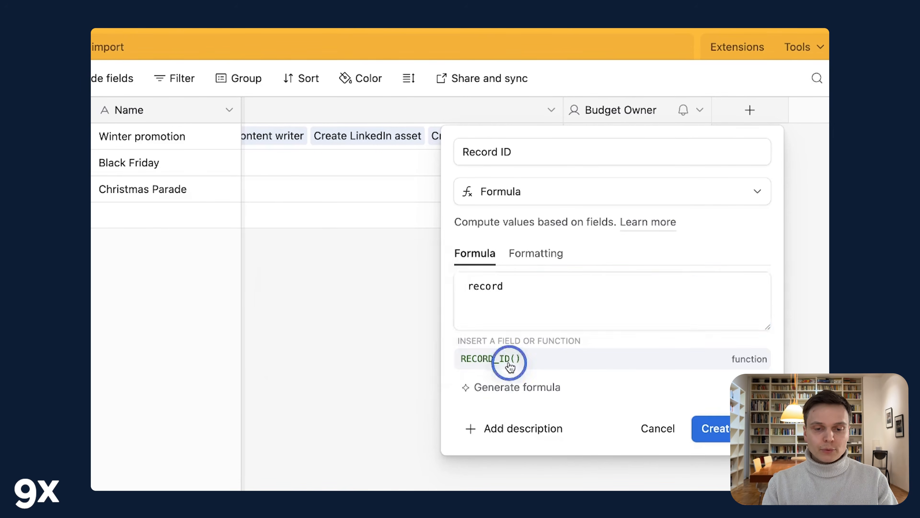
{"action": "type", "text": ")"}
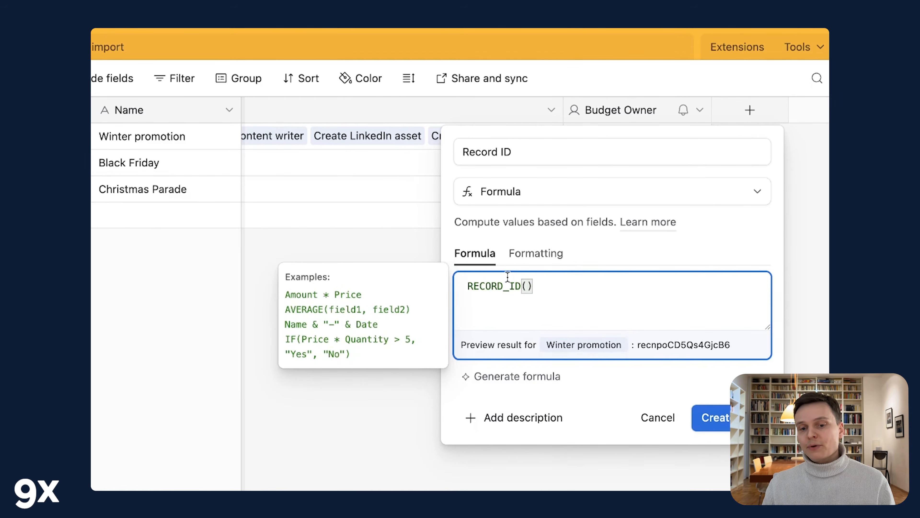
{"action": "left_click", "coordinate": [707, 414]}
{"action": "left_click", "coordinate": [732, 137]}
{"action": "left_click", "coordinate": [736, 163]}
{"action": "left_click", "coordinate": [735, 190]}
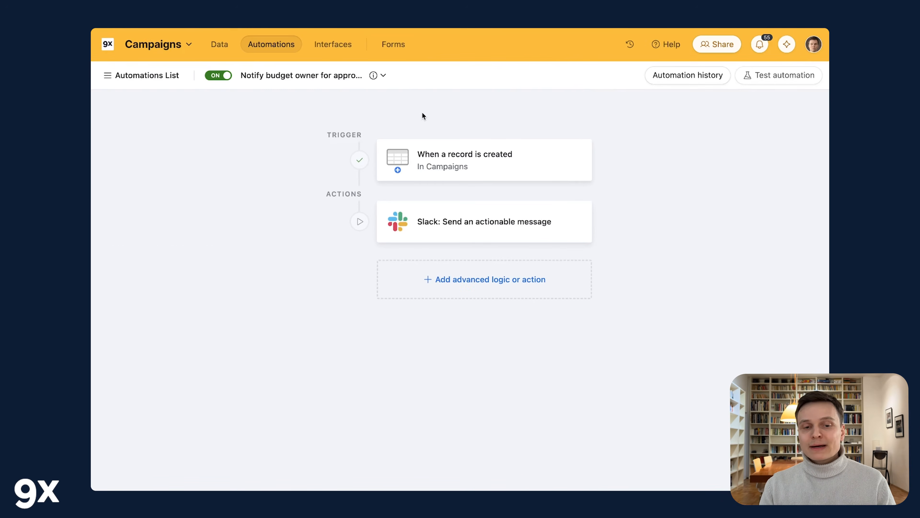
Step: Turn the budget owner notification automation off and back on
{"action": "left_click", "coordinate": [219, 76]}
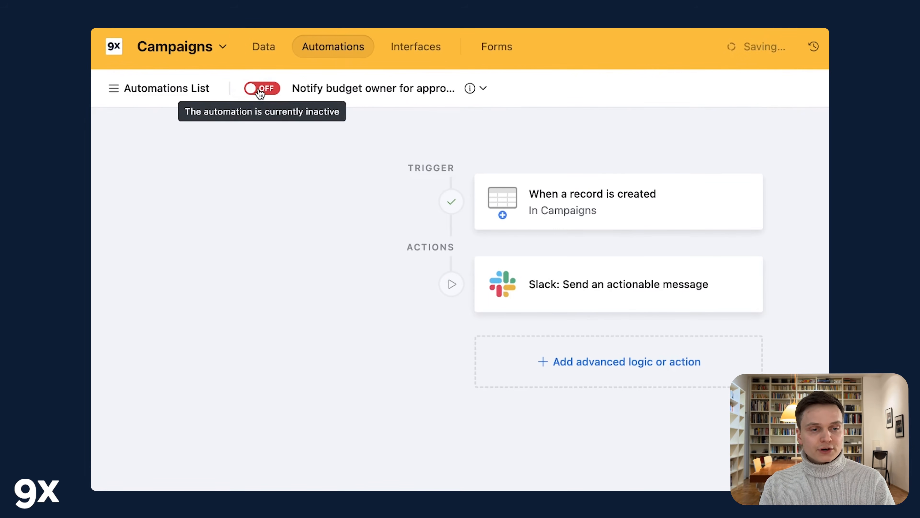
{"action": "left_click", "coordinate": [260, 90]}
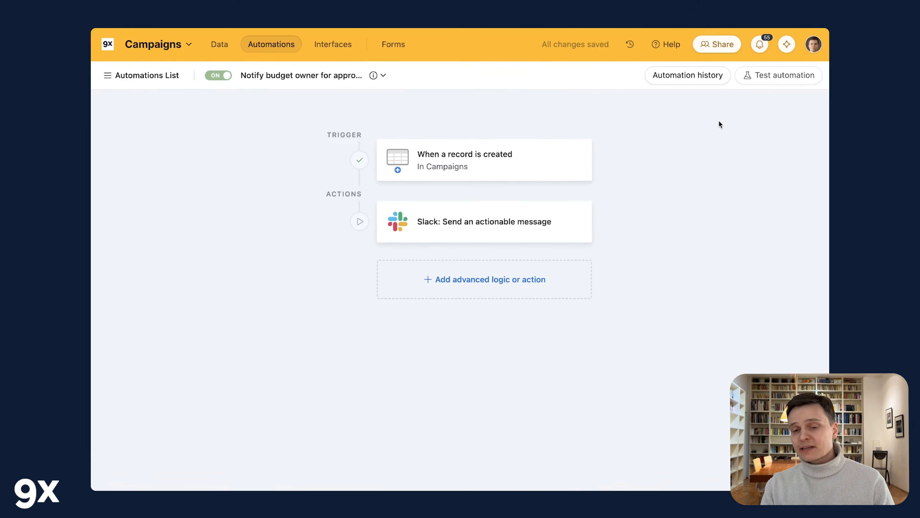
Step: Run a live test of the automation with the Winter promotion record and approve the newest campaign request in Slack
{"action": "left_click", "coordinate": [779, 75]}
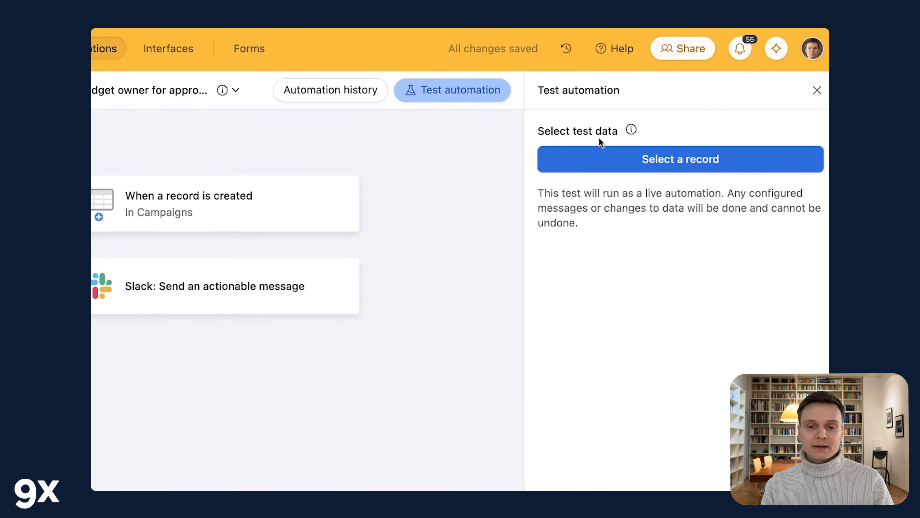
{"action": "left_click", "coordinate": [642, 164]}
{"action": "left_click", "coordinate": [499, 233]}
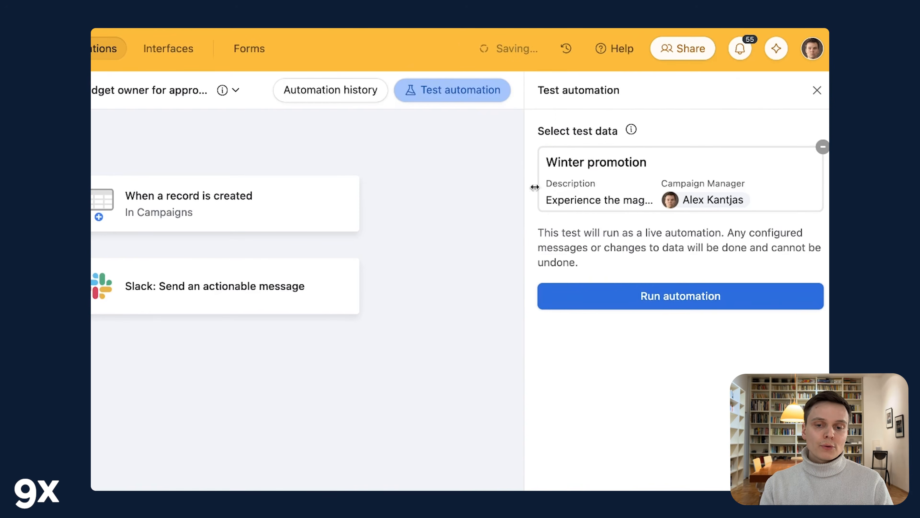
{"action": "left_click", "coordinate": [662, 296]}
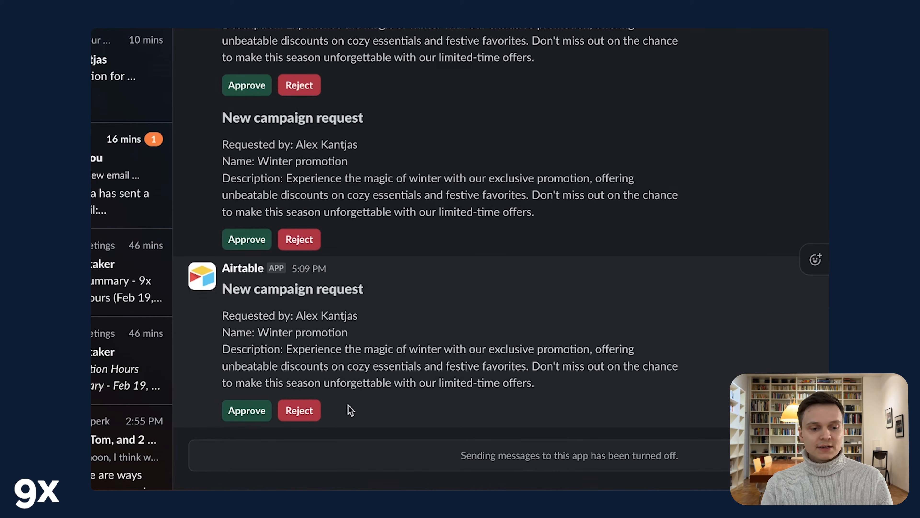
{"action": "left_click", "coordinate": [254, 412]}
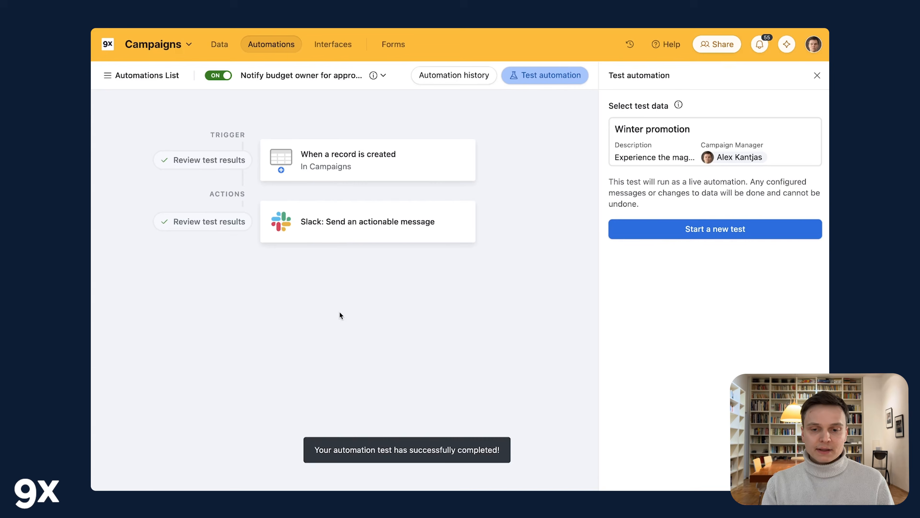
Step: Review the test results of the actionable Slack message and view the advanced logic options without adding any
{"action": "left_click", "coordinate": [194, 223]}
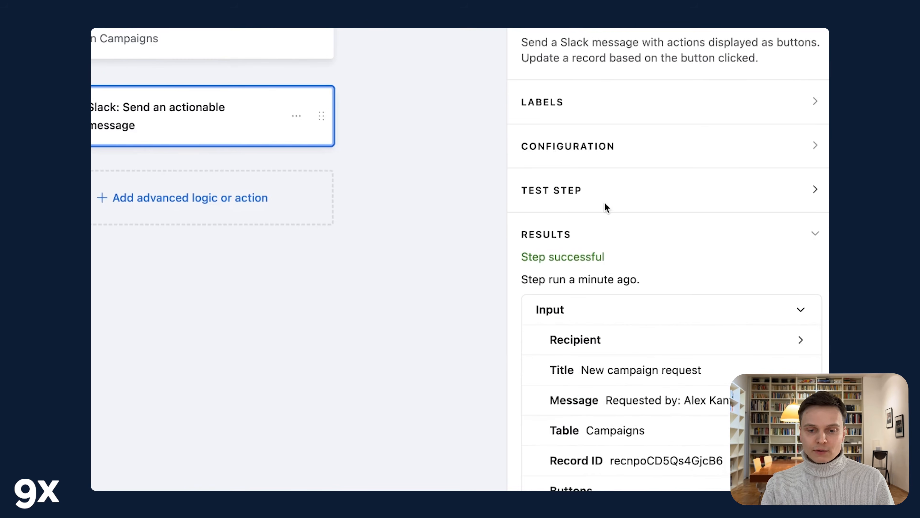
{"action": "scroll", "coordinate": [601, 201], "scroll_direction": "down", "scroll_amount": 8}
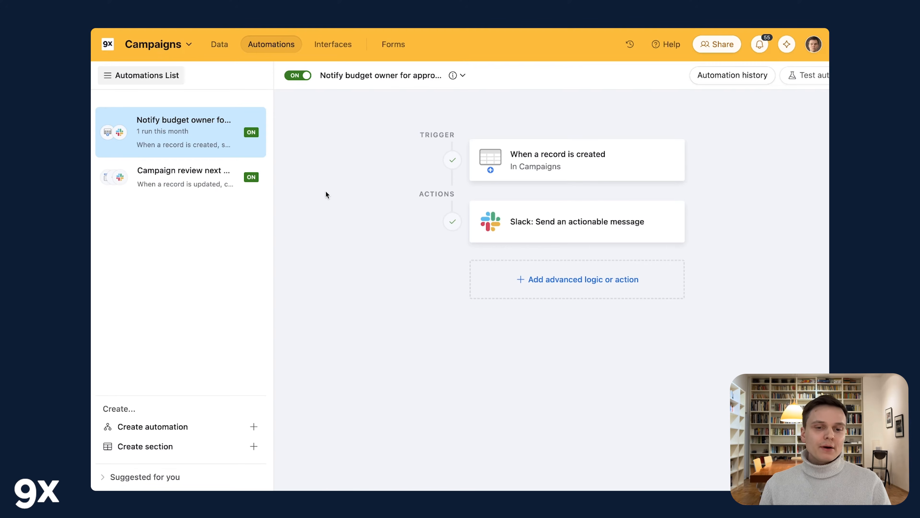
{"action": "left_click", "coordinate": [549, 279]}
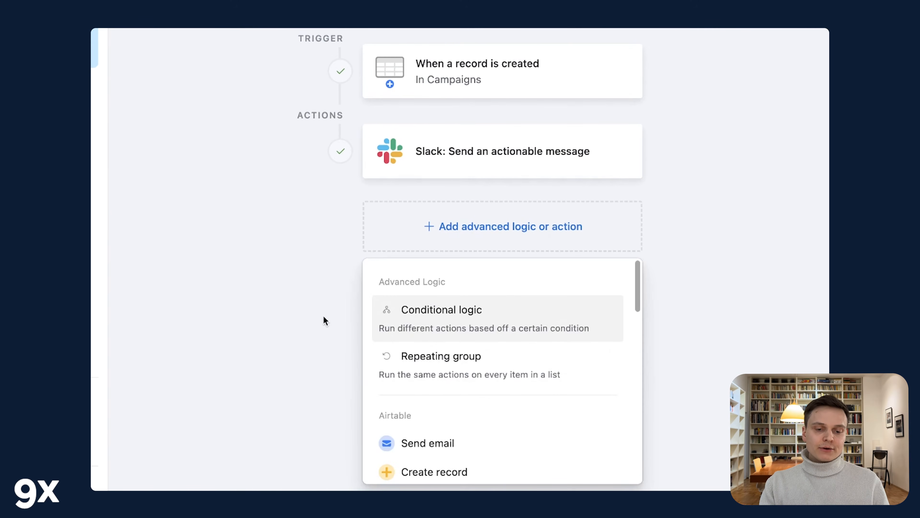
{"action": "left_click", "coordinate": [322, 315]}
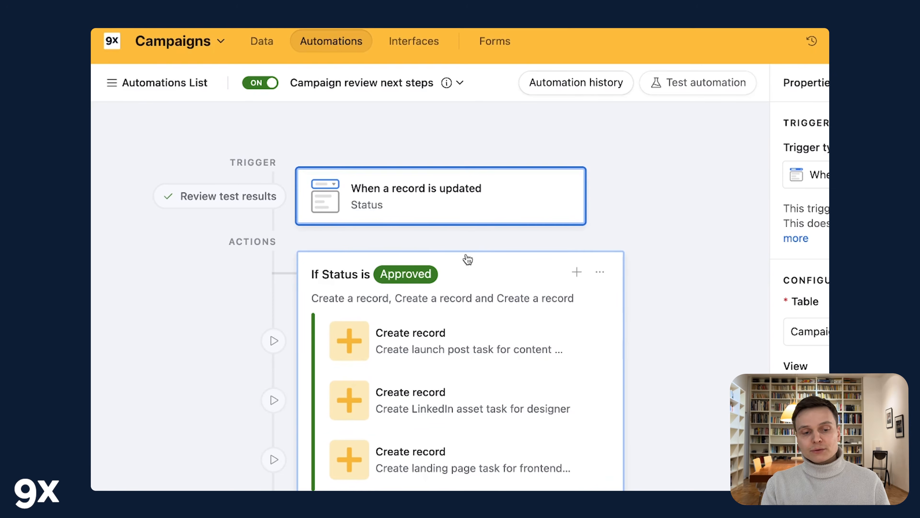
Step: Examine the Approved and Rejected branches of the Campaign review next steps automation, including the rejection's Slack message
{"action": "scroll", "coordinate": [486, 270], "scroll_direction": "down", "scroll_amount": 1}
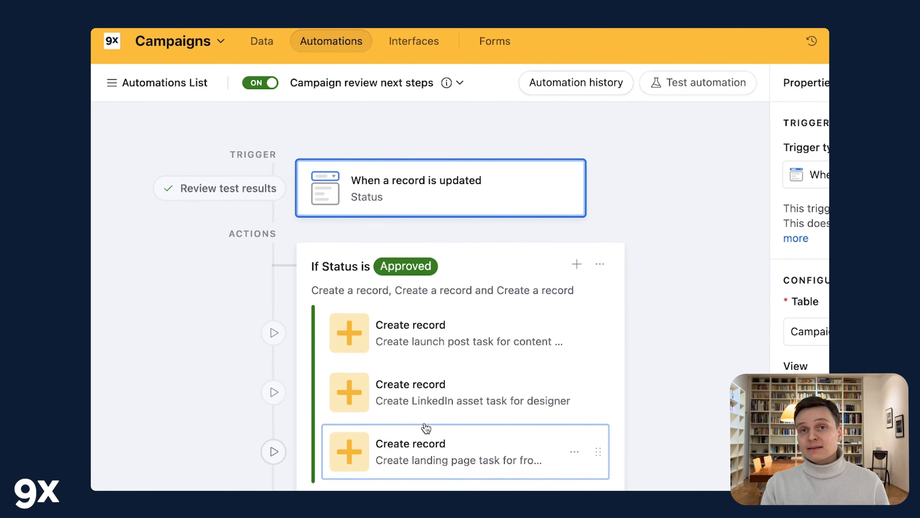
{"action": "scroll", "coordinate": [426, 427], "scroll_direction": "down", "scroll_amount": 5}
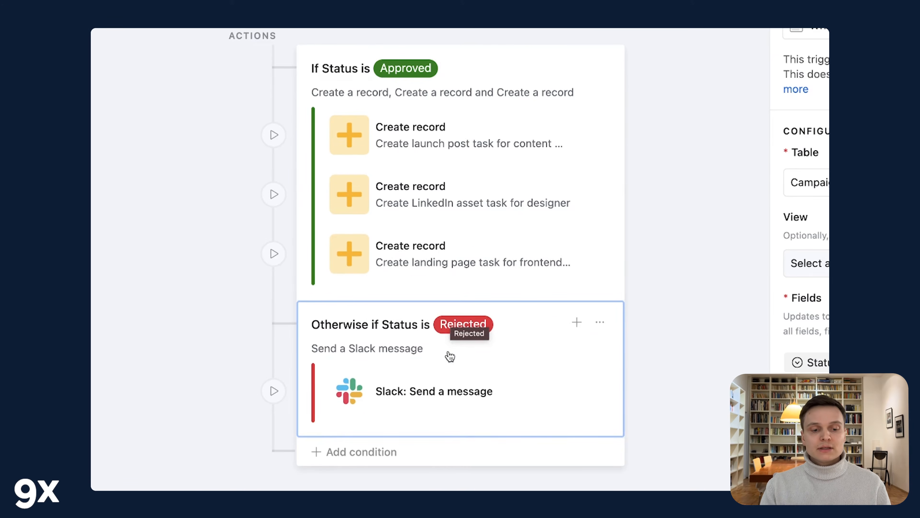
{"action": "left_click", "coordinate": [382, 379]}
{"action": "scroll", "coordinate": [759, 357], "scroll_direction": "down", "scroll_amount": 5}
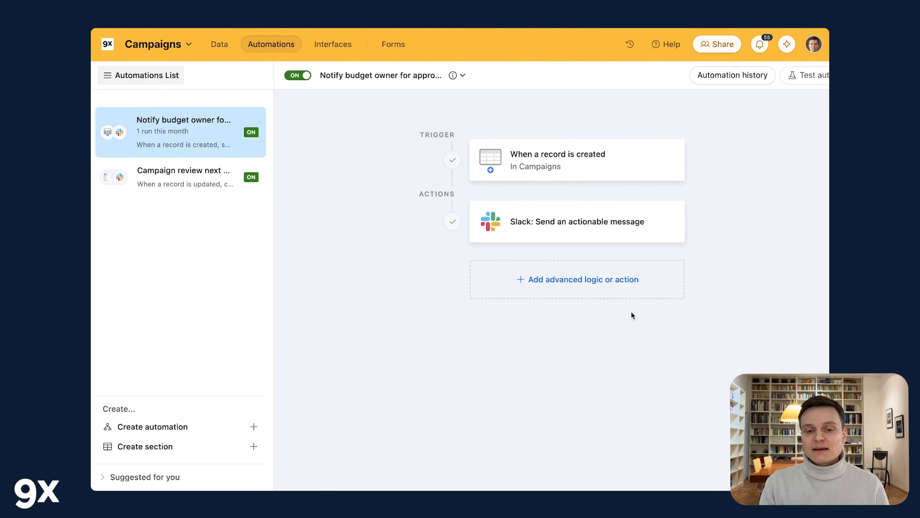
{"action": "left_click", "coordinate": [591, 278]}
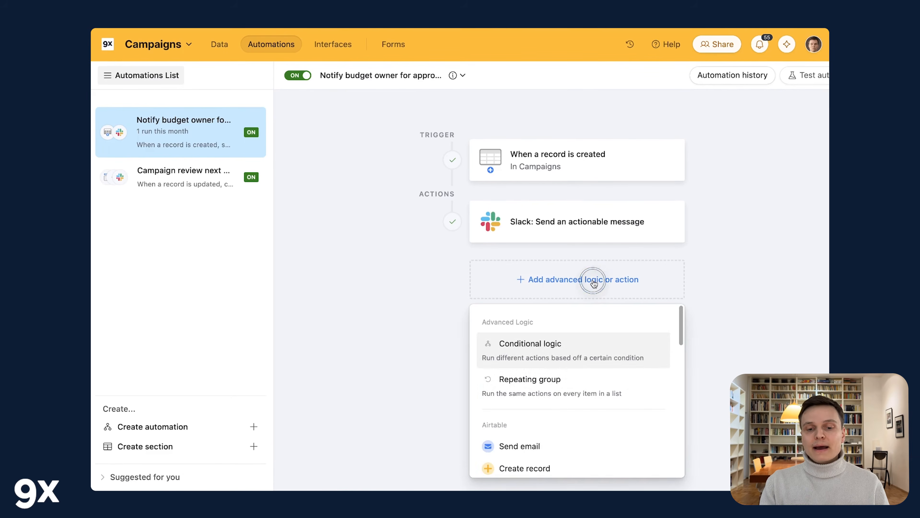
{"action": "scroll", "coordinate": [593, 392], "scroll_direction": "down", "scroll_amount": 6}
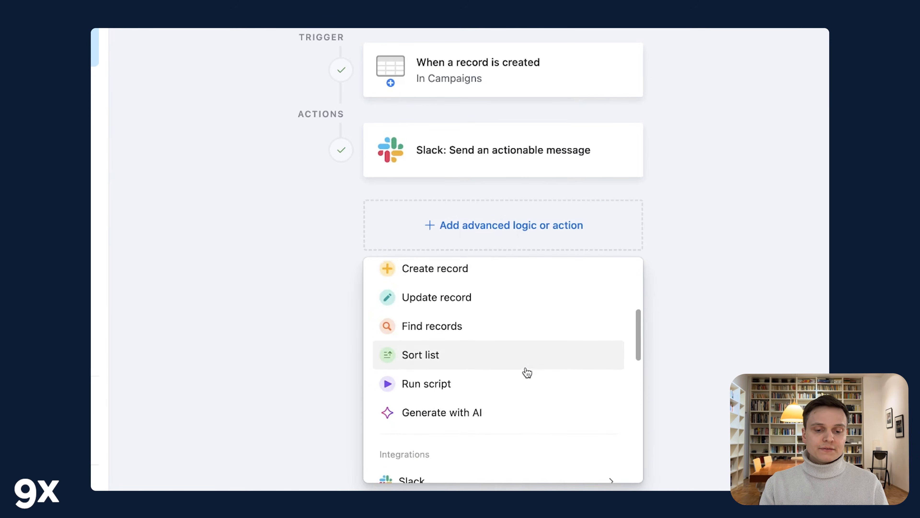
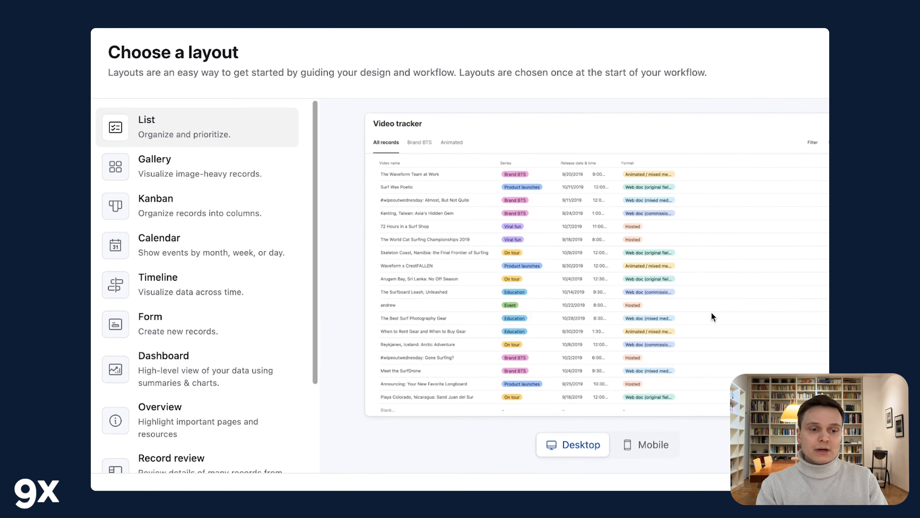
Step: Compare the previews of the available interface layouts and choose the List layout for the Campaigns interface page
{"action": "left_click", "coordinate": [207, 168]}
{"action": "left_click", "coordinate": [201, 212]}
{"action": "left_click", "coordinate": [202, 248]}
{"action": "left_click", "coordinate": [204, 297]}
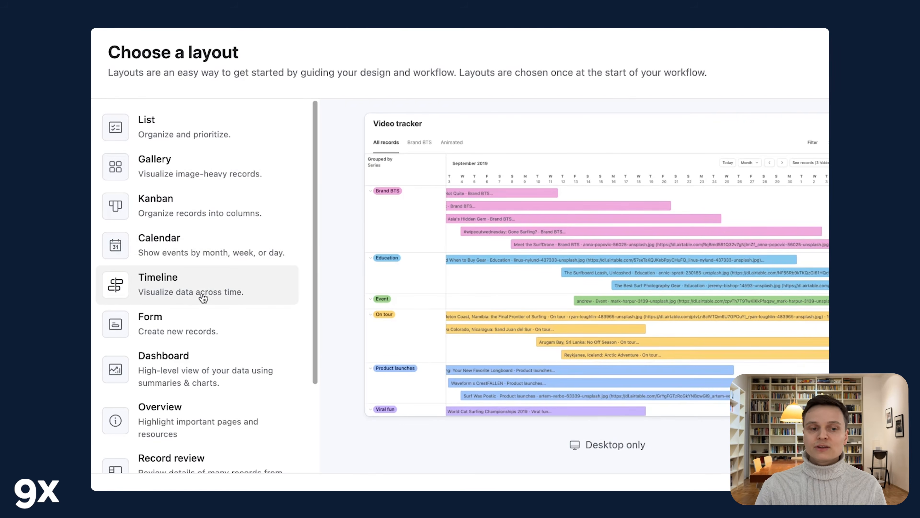
{"action": "left_click", "coordinate": [203, 336]}
{"action": "left_click", "coordinate": [213, 408]}
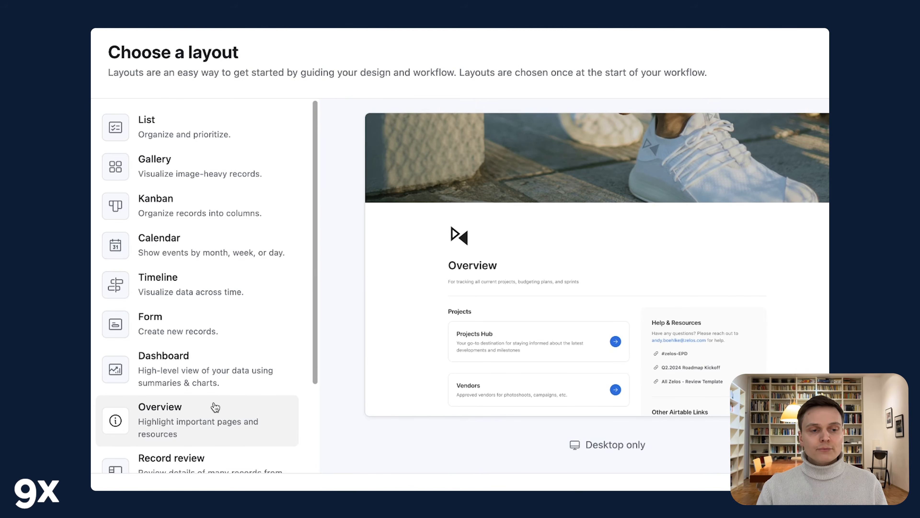
{"action": "left_click", "coordinate": [176, 144]}
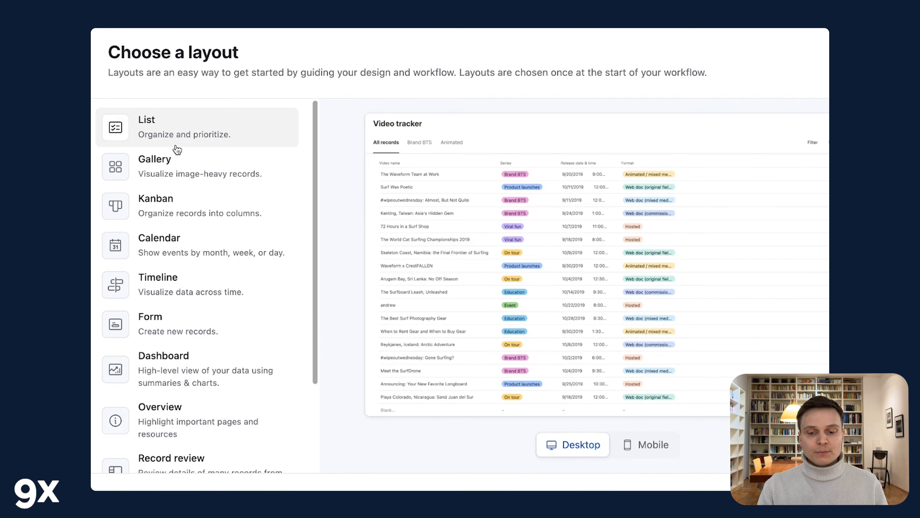
{"action": "left_click", "coordinate": [754, 444]}
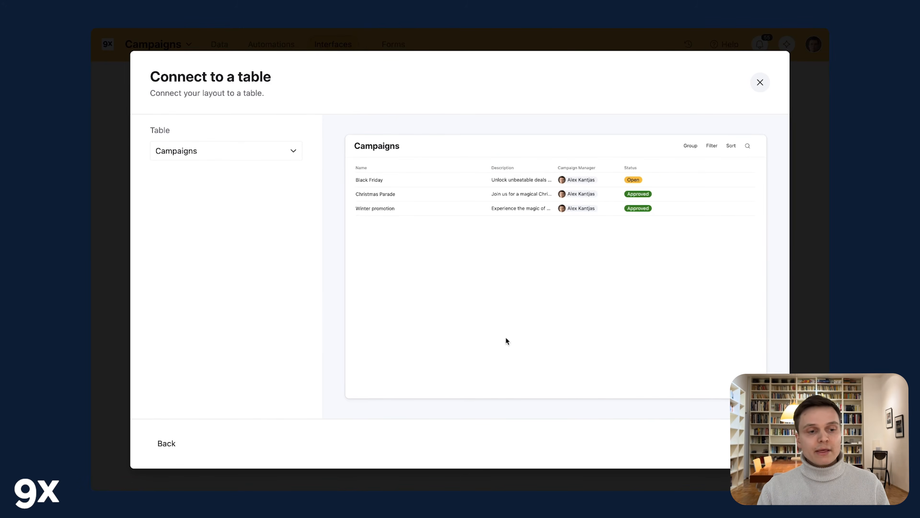
Step: Connect the List layout to the Campaigns table and finish creating the page
{"action": "left_click", "coordinate": [249, 153]}
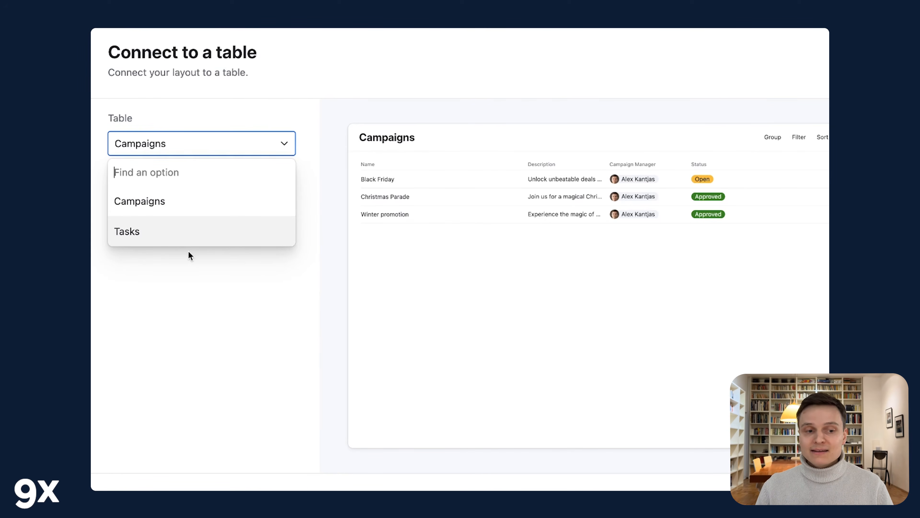
{"action": "left_click", "coordinate": [152, 196]}
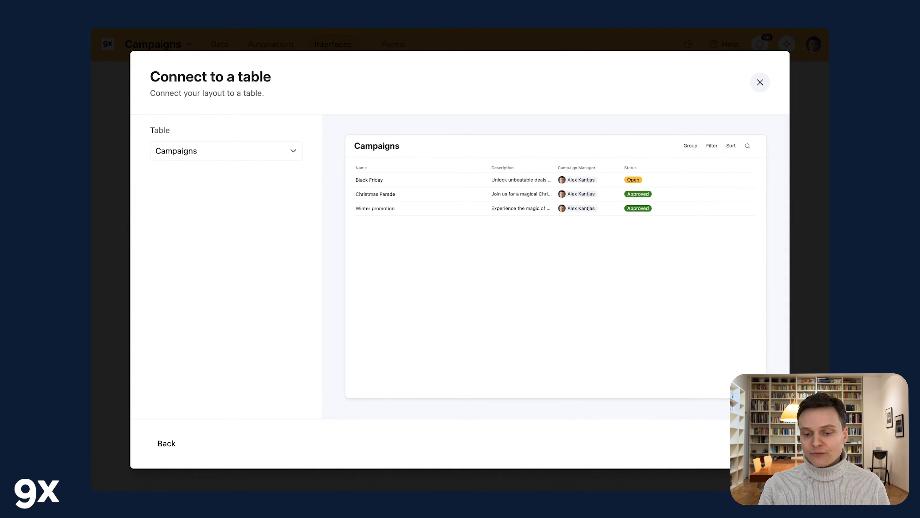
{"action": "left_click", "coordinate": [752, 443]}
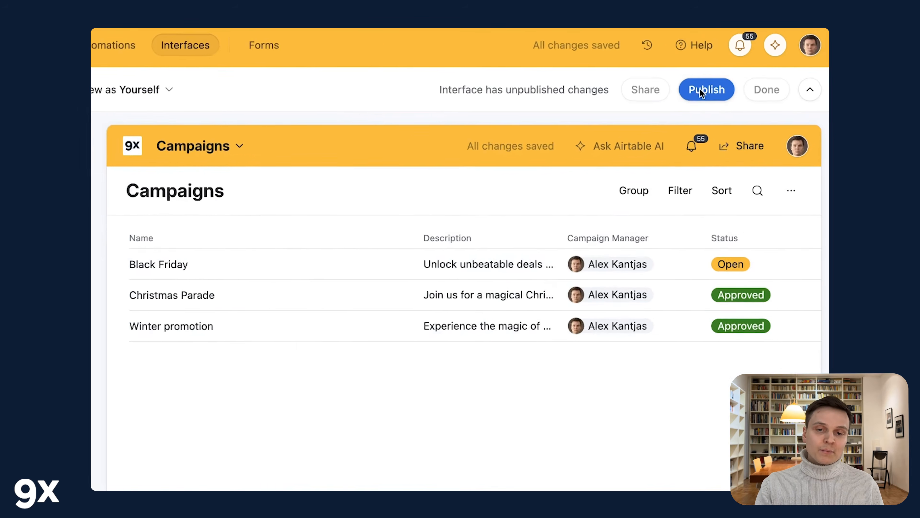
Step: Publish the Campaigns interface without sharing it with other users
{"action": "left_click", "coordinate": [728, 79]}
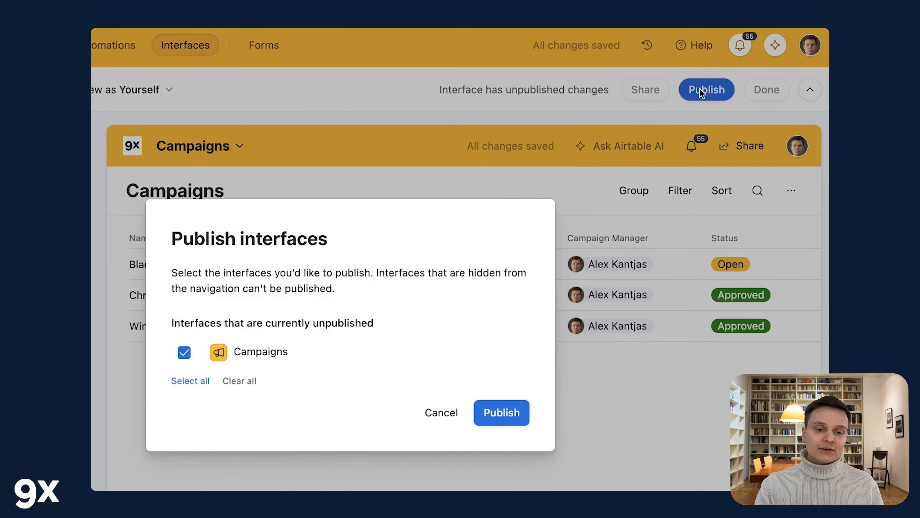
{"action": "left_click", "coordinate": [497, 423]}
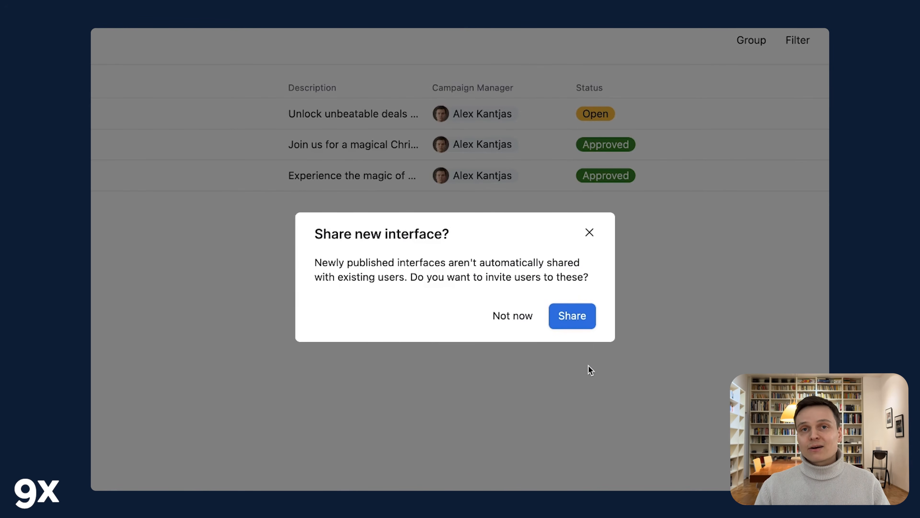
{"action": "left_click", "coordinate": [518, 321]}
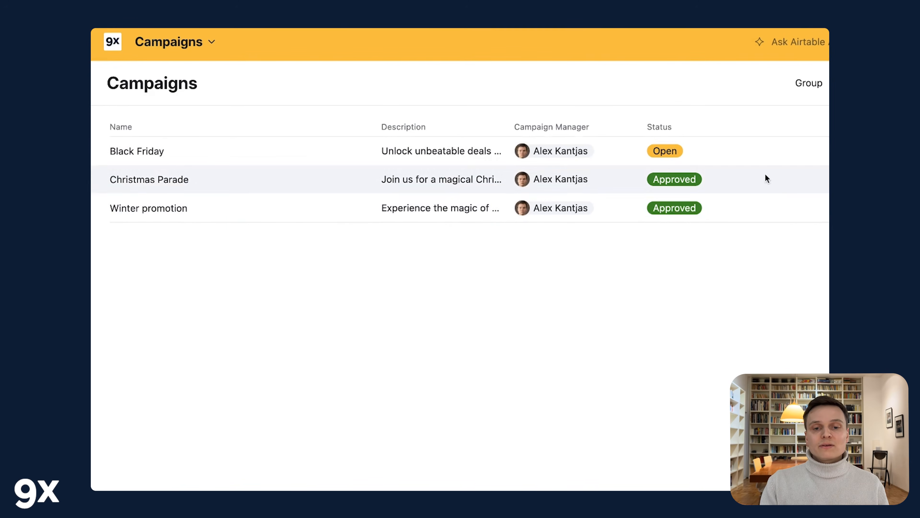
Step: Search the published campaign list for "Black" and clear the search
{"action": "left_click", "coordinate": [772, 84]}
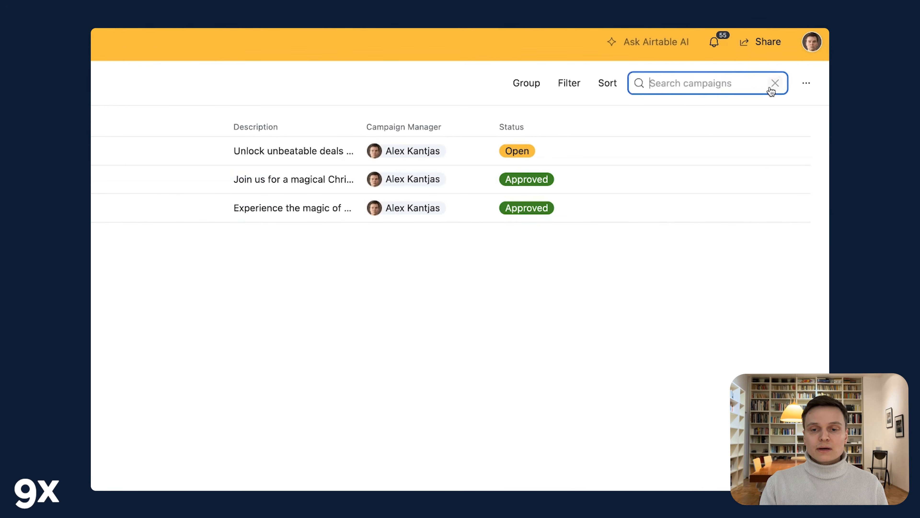
{"action": "type", "text": "Black"}
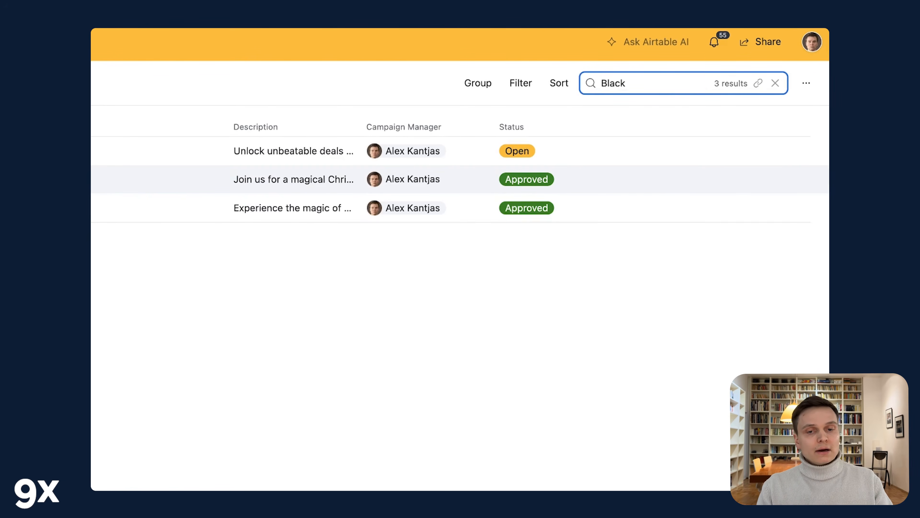
{"action": "left_click", "coordinate": [513, 241]}
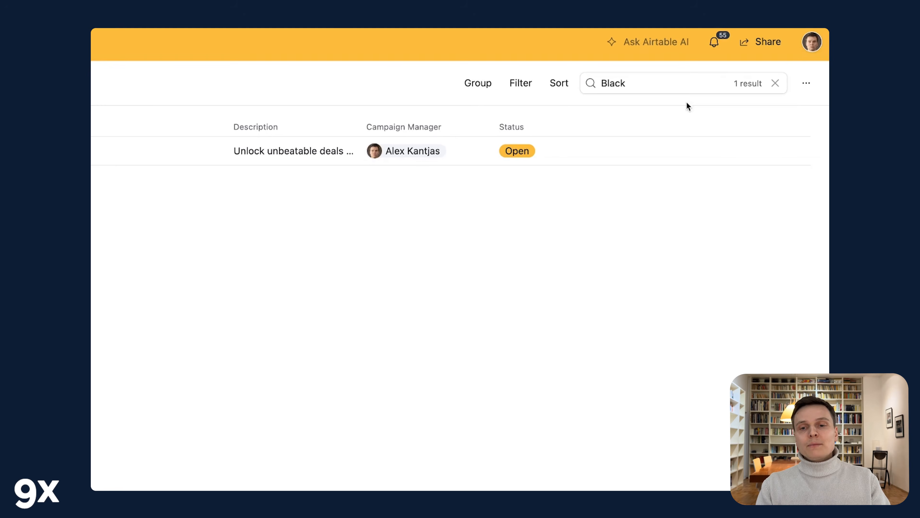
{"action": "left_click", "coordinate": [649, 82]}
{"action": "key", "text": "BackSpace"}
{"action": "left_click", "coordinate": [579, 293]}
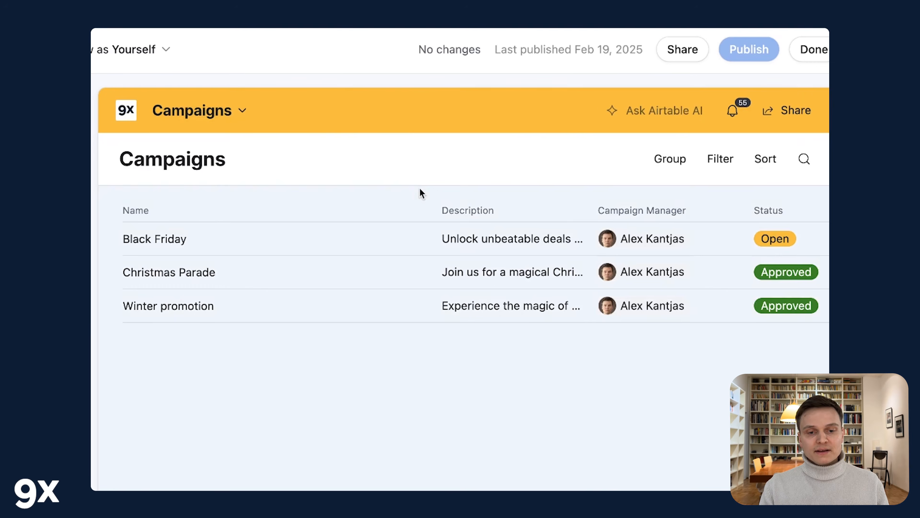
Step: Add a second interface named Admin to the Campaigns base
{"action": "left_click", "coordinate": [420, 189]}
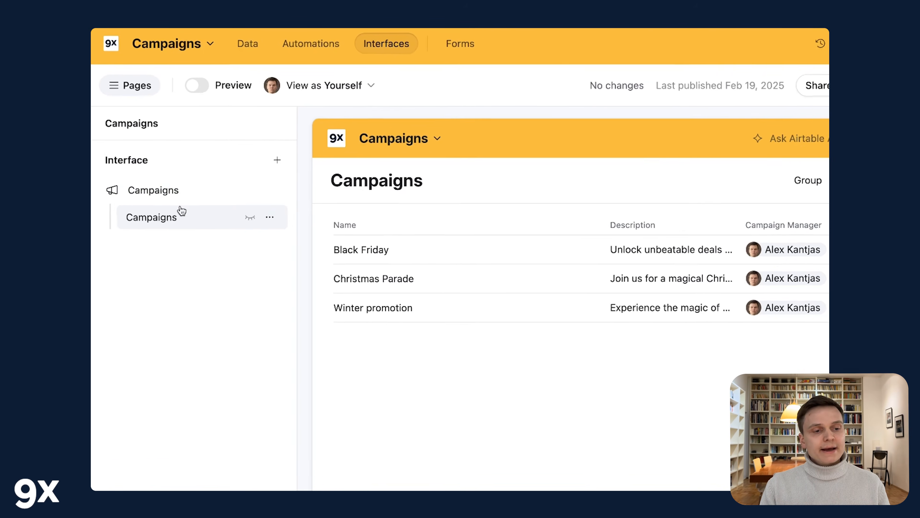
{"action": "left_click", "coordinate": [289, 167]}
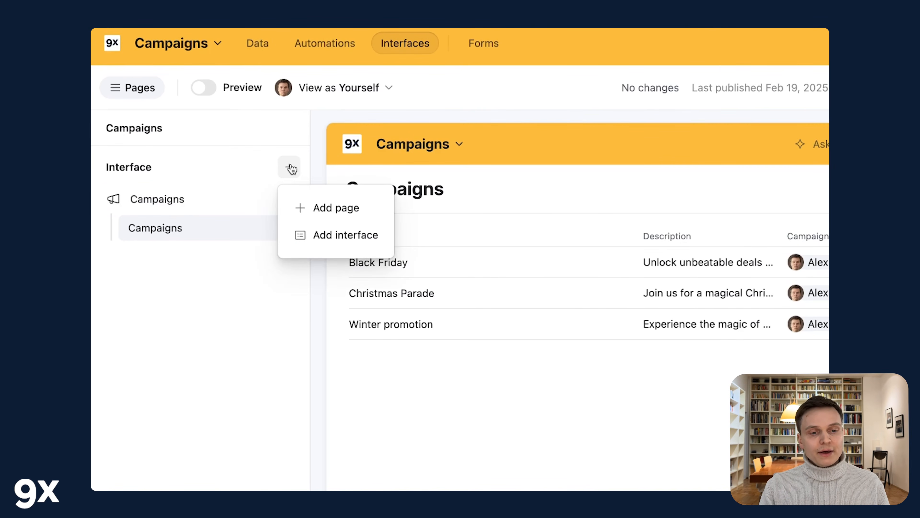
{"action": "left_click", "coordinate": [336, 234]}
{"action": "left_click", "coordinate": [391, 214]}
{"action": "type", "text": "Admin"}
{"action": "left_click", "coordinate": [380, 323]}
{"action": "left_click", "coordinate": [753, 443]}
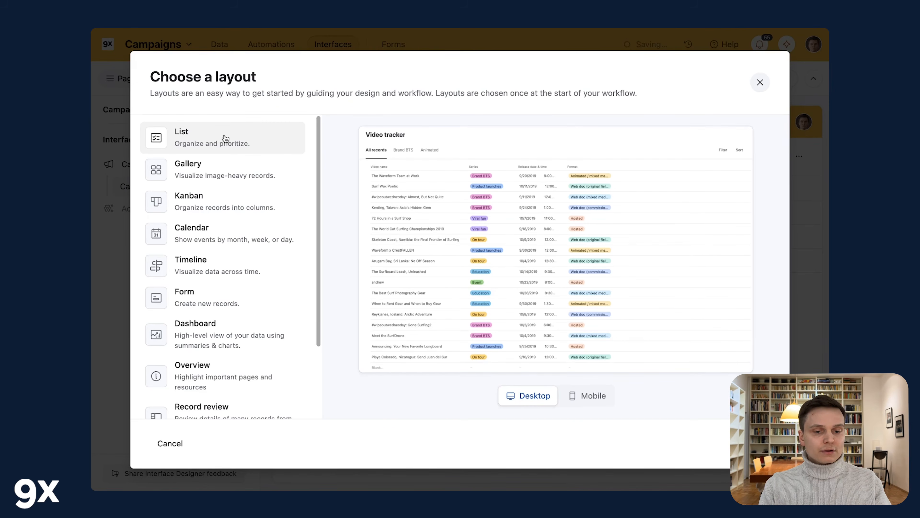
Step: Create the Admin interface's page with the Dashboard layout connected to the Campaigns table
{"action": "left_click", "coordinate": [225, 347]}
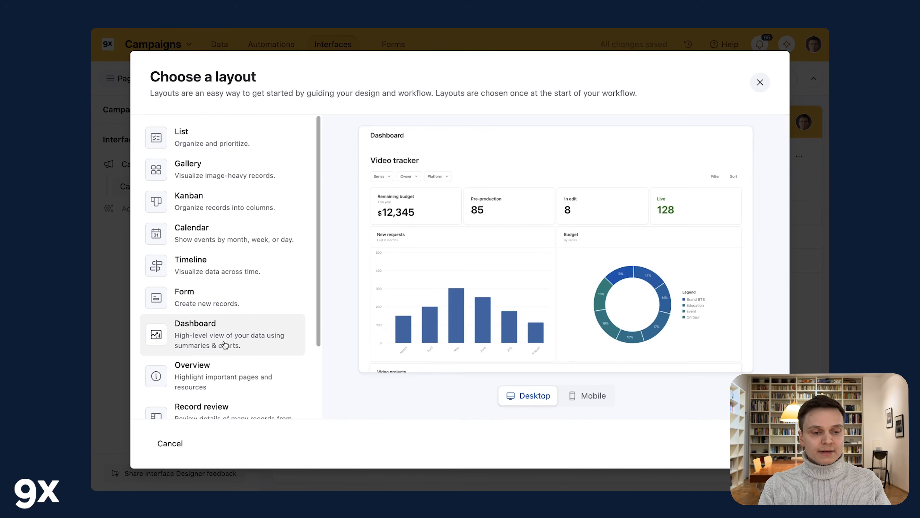
{"action": "left_click", "coordinate": [757, 443]}
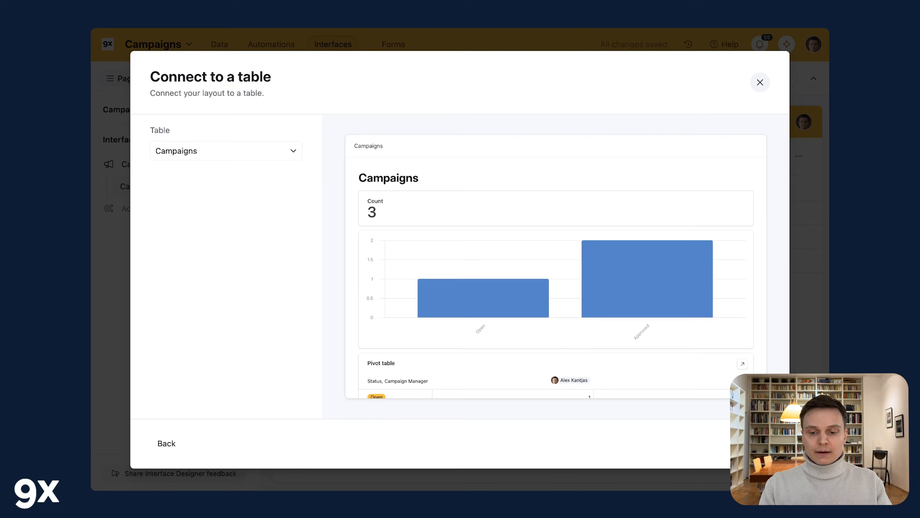
{"action": "left_click", "coordinate": [757, 442]}
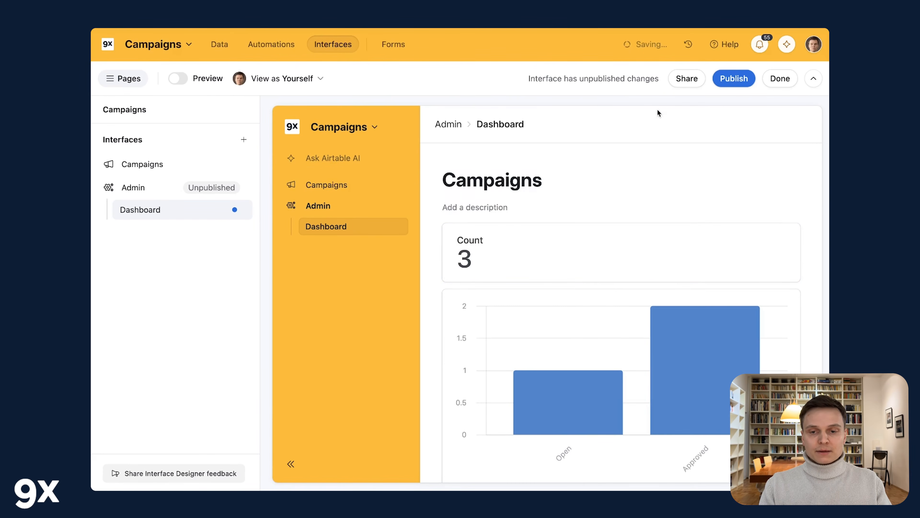
Step: Publish the Admin interface and switch between the published Campaigns and Admin interfaces
{"action": "left_click", "coordinate": [729, 82]}
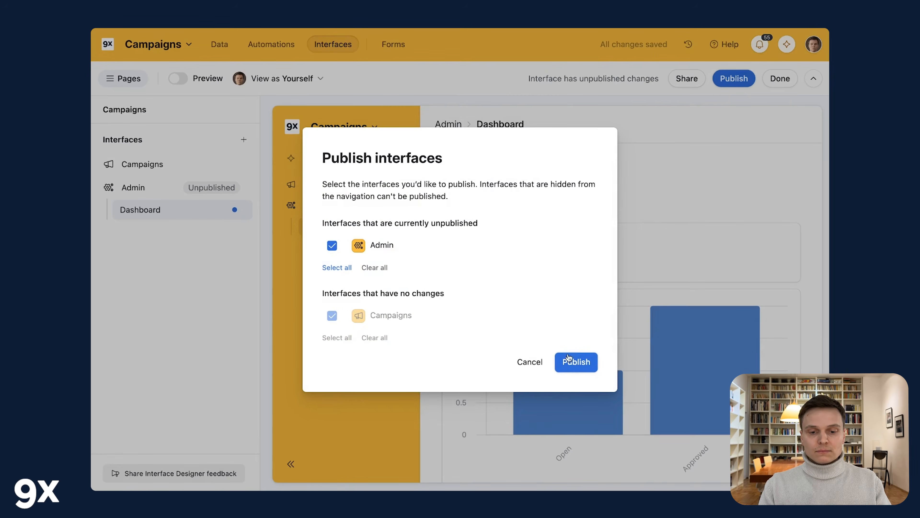
{"action": "left_click", "coordinate": [574, 361]}
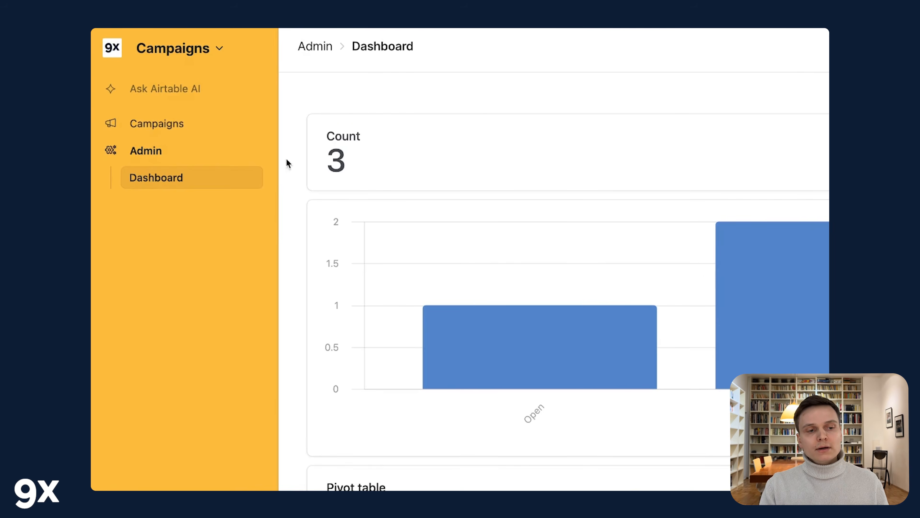
{"action": "left_click", "coordinate": [156, 124]}
{"action": "left_click", "coordinate": [150, 192]}
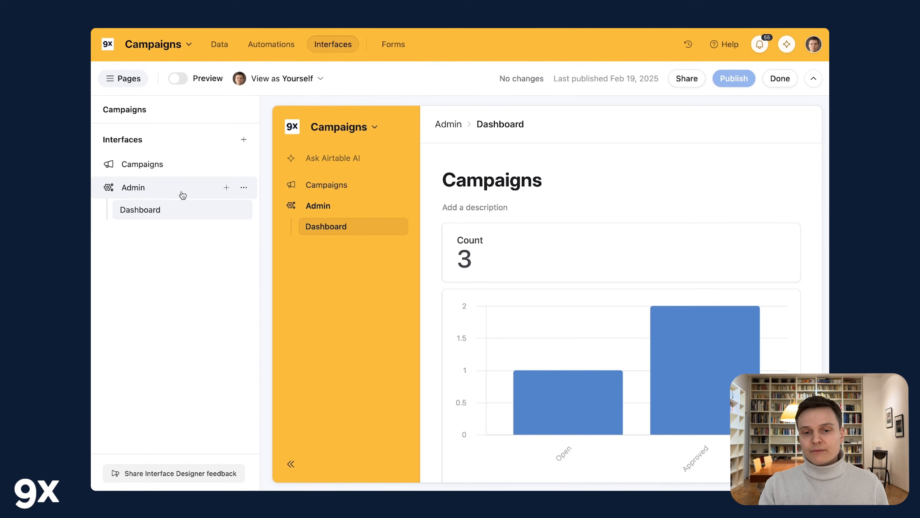
Step: Review the sharing options for the Admin interface, including which interfaces can be shared, without inviting anyone
{"action": "left_click", "coordinate": [689, 84]}
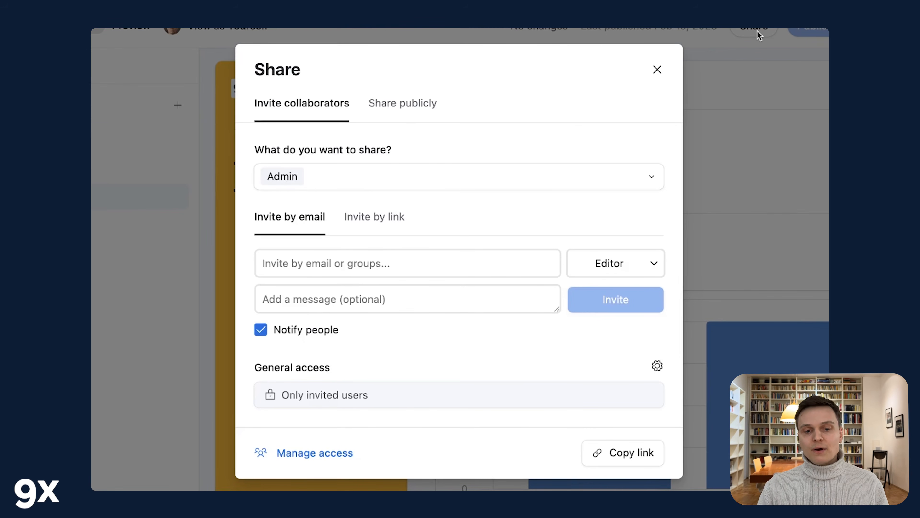
{"action": "left_click", "coordinate": [376, 184]}
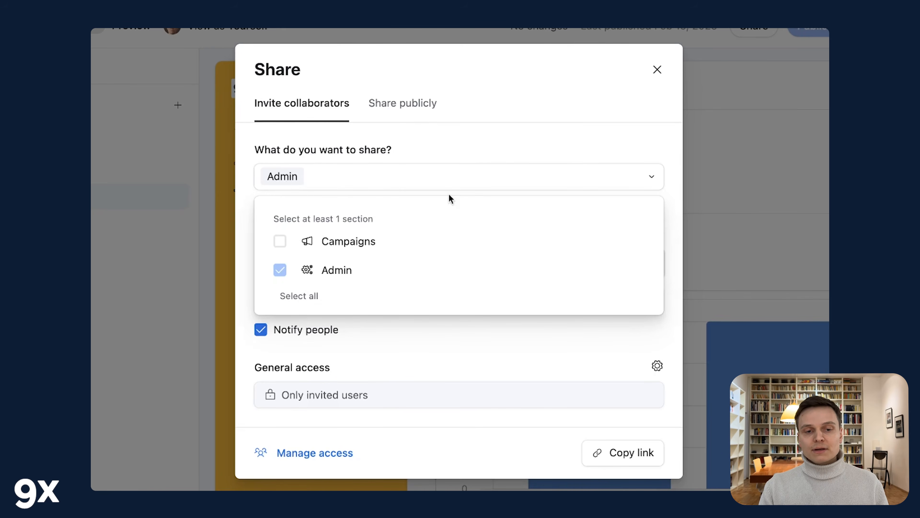
{"action": "left_click", "coordinate": [505, 148]}
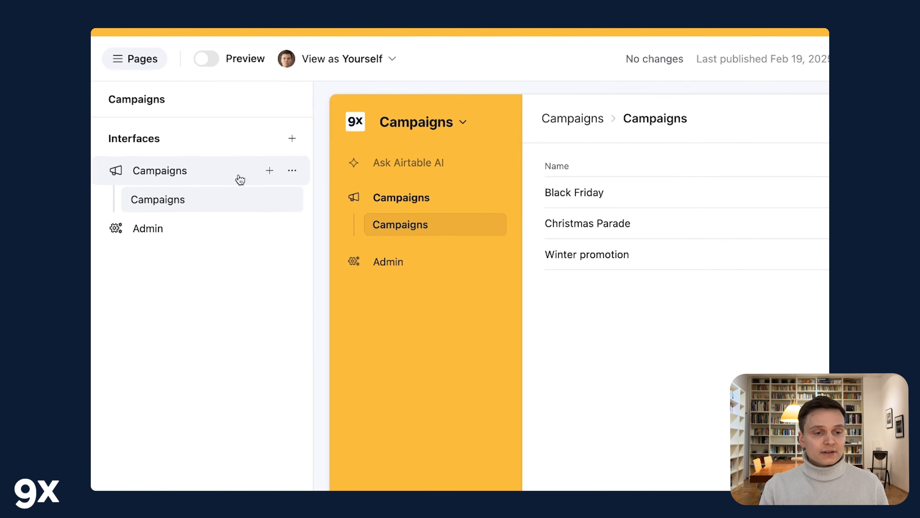
Step: Add another page to the Campaigns interface using the Kanban layout
{"action": "left_click", "coordinate": [226, 163]}
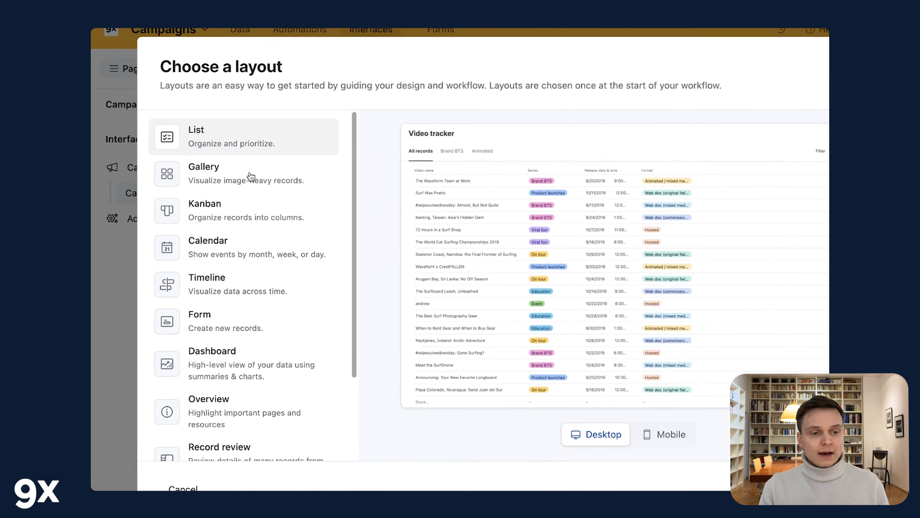
{"action": "left_click", "coordinate": [203, 213]}
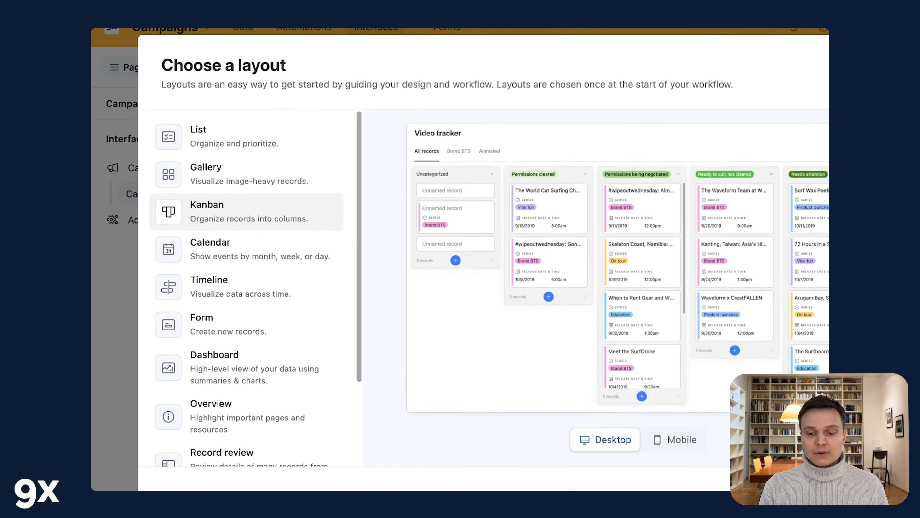
{"action": "left_click", "coordinate": [755, 443]}
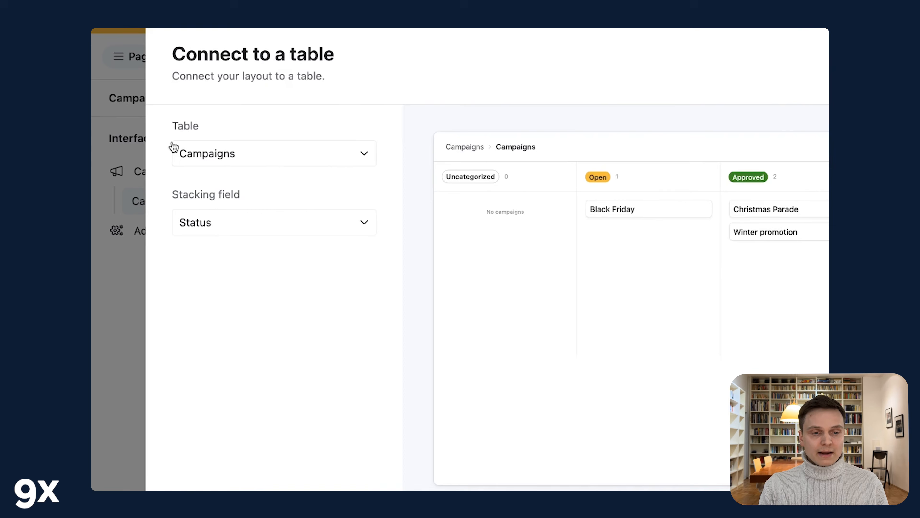
Step: Connect the Kanban page to the Tasks table, stacked by Status, and publish the interface changes
{"action": "left_click", "coordinate": [253, 155]}
{"action": "left_click", "coordinate": [221, 246]}
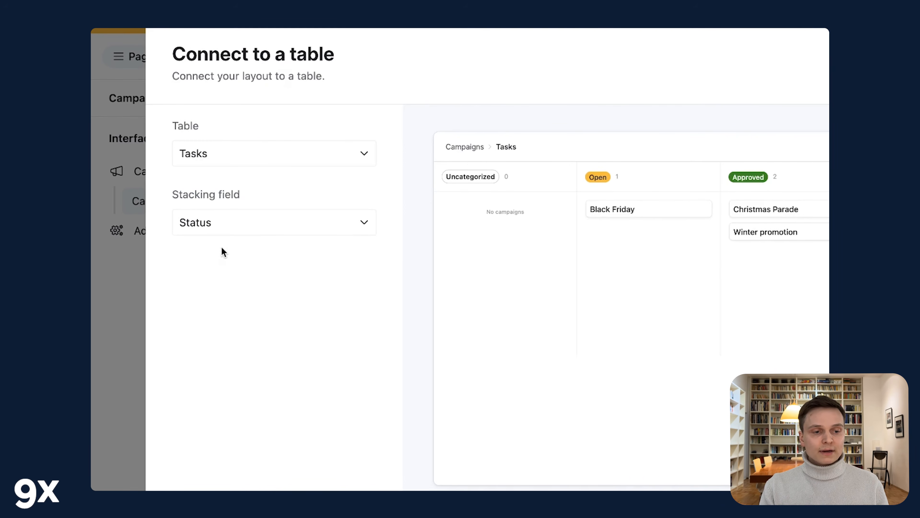
{"action": "left_click", "coordinate": [751, 443]}
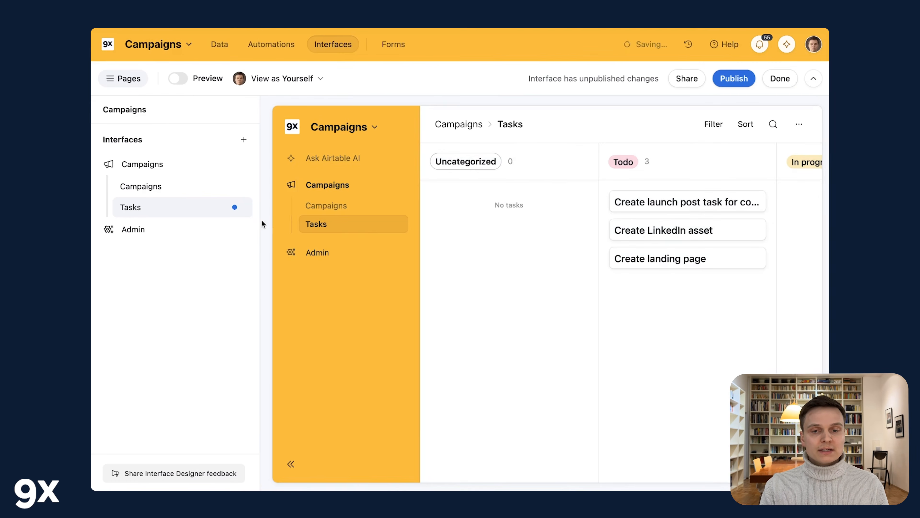
{"action": "left_click", "coordinate": [733, 78]}
{"action": "left_click", "coordinate": [603, 395]}
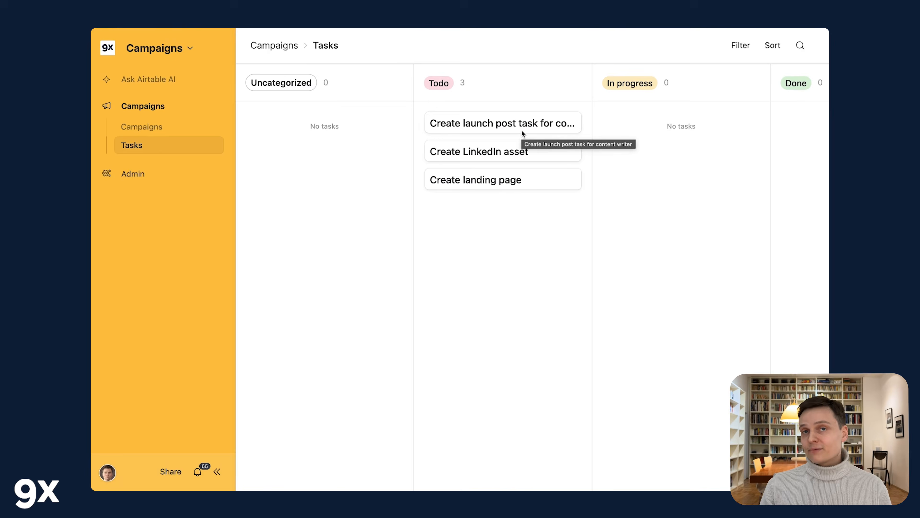
Step: Open the Campaigns list page for editing and open its page-level filter settings
{"action": "left_click", "coordinate": [155, 131]}
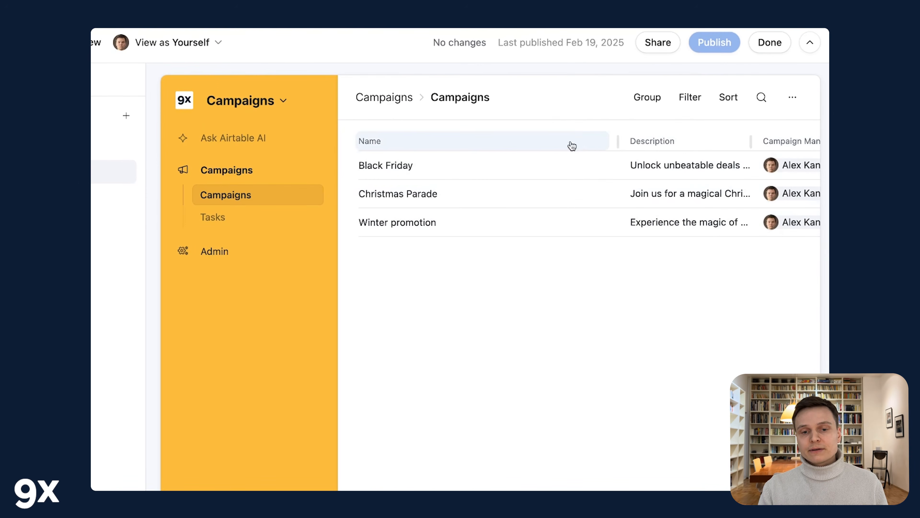
{"action": "left_click", "coordinate": [790, 169]}
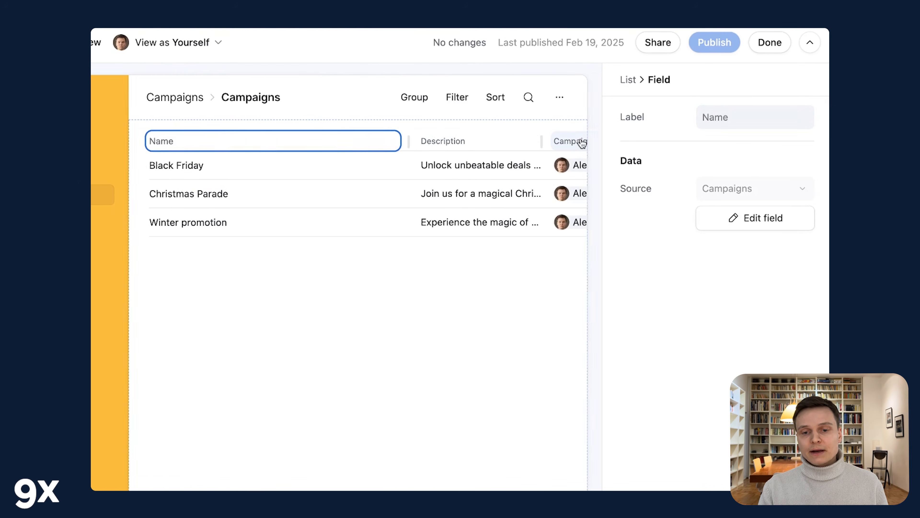
{"action": "left_click", "coordinate": [412, 124]}
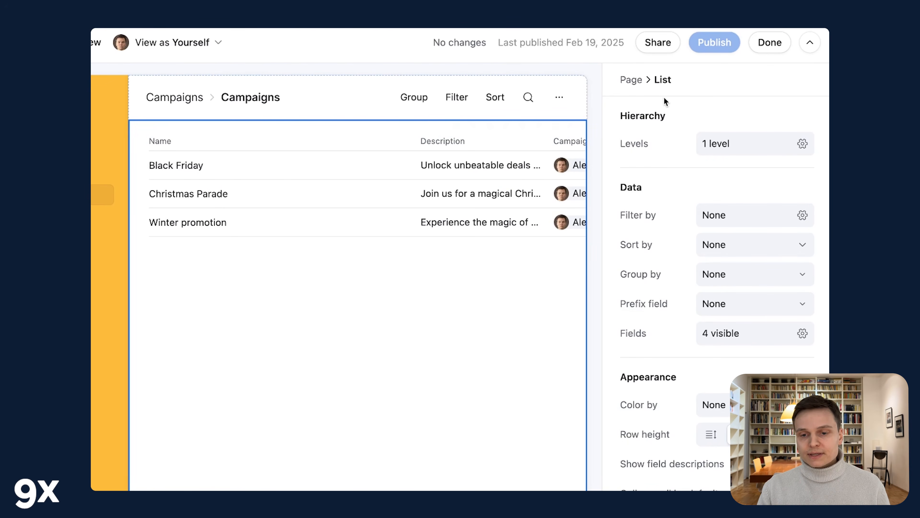
{"action": "scroll", "coordinate": [737, 339], "scroll_direction": "down", "scroll_amount": 3}
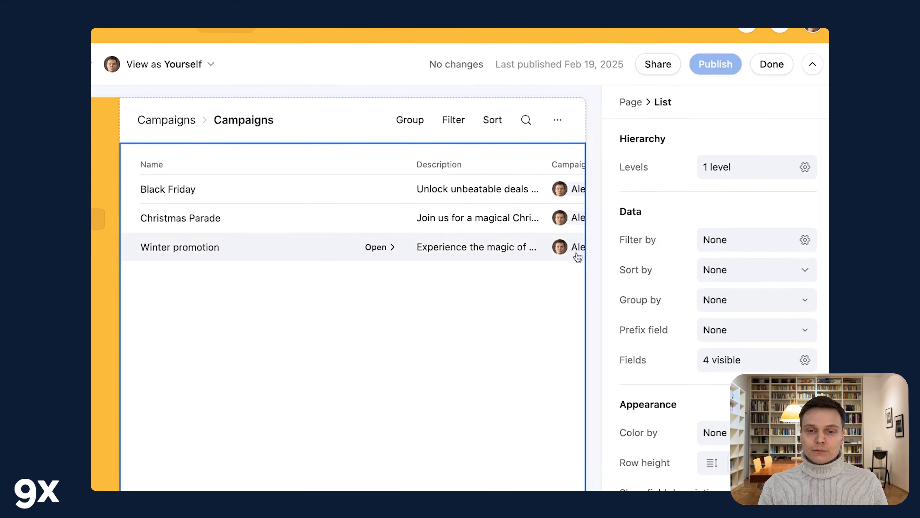
{"action": "left_click", "coordinate": [729, 256]}
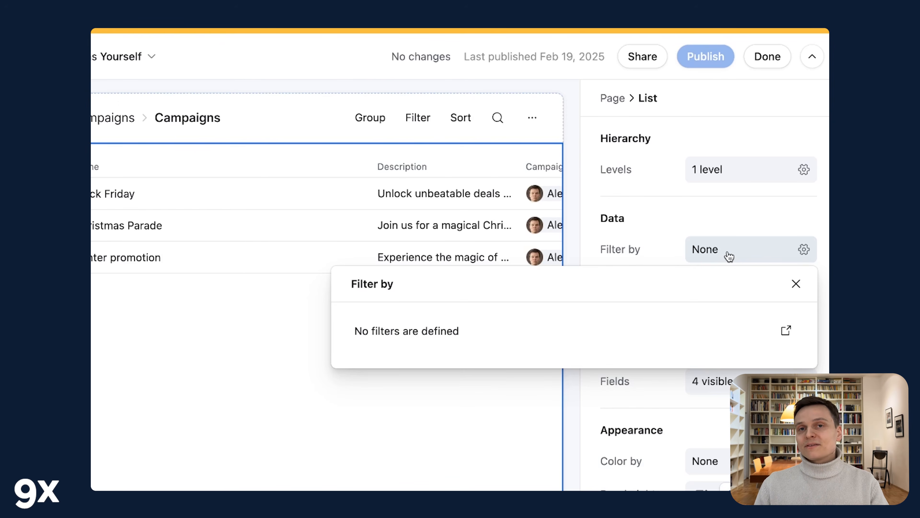
{"action": "left_click", "coordinate": [792, 328]}
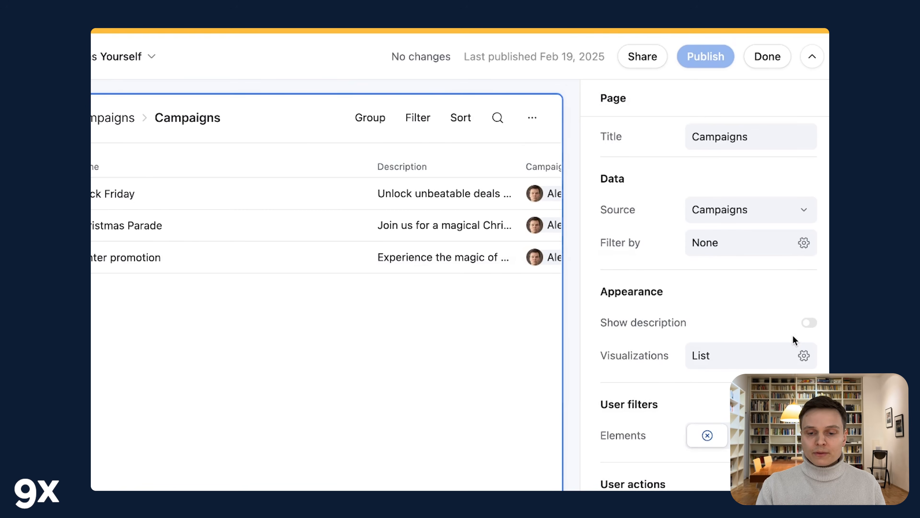
{"action": "left_click", "coordinate": [724, 252]}
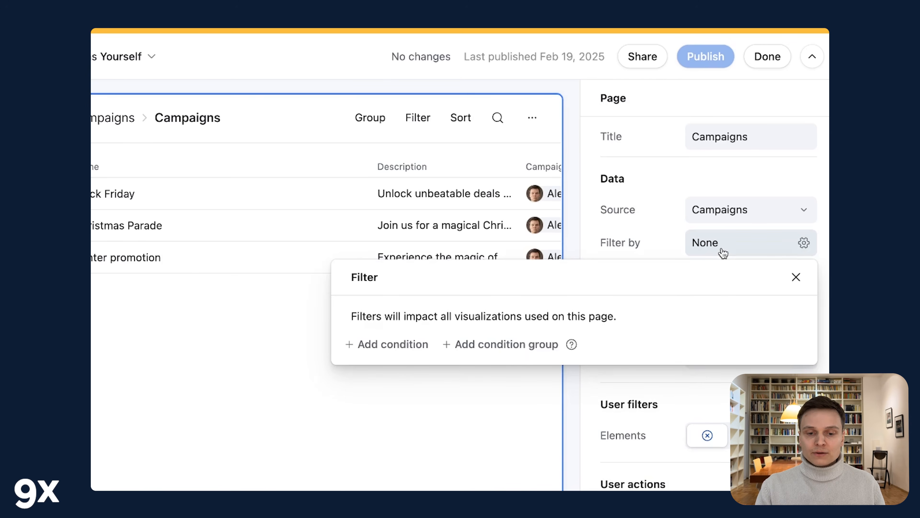
Step: Filter the Campaigns page to records where Campaign Manager is Current user, and publish the interface changes
{"action": "left_click", "coordinate": [371, 348]}
{"action": "left_click", "coordinate": [433, 242]}
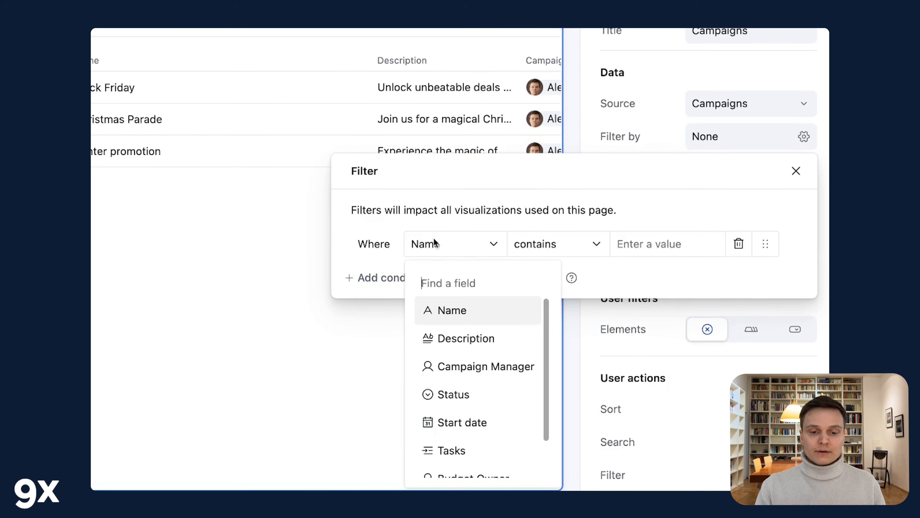
{"action": "left_click", "coordinate": [479, 369]}
{"action": "left_click", "coordinate": [565, 250]}
{"action": "left_click", "coordinate": [577, 349]}
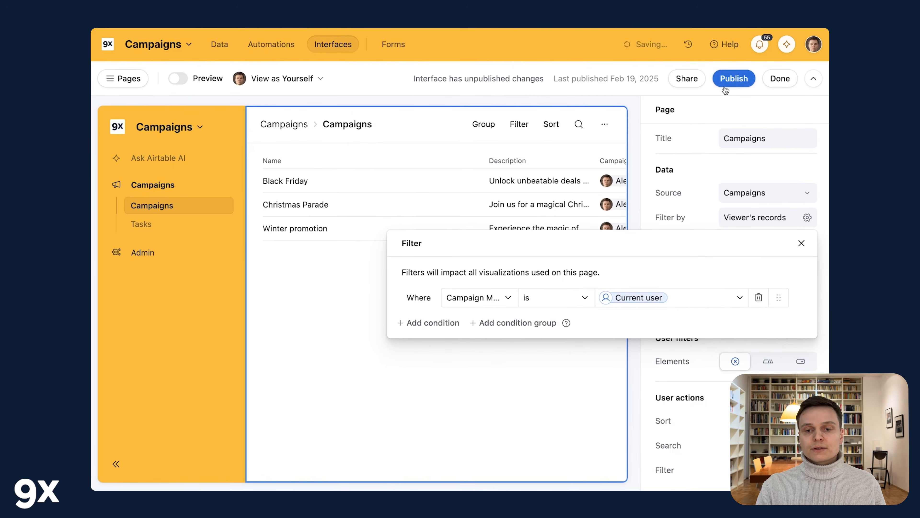
{"action": "left_click", "coordinate": [734, 79]}
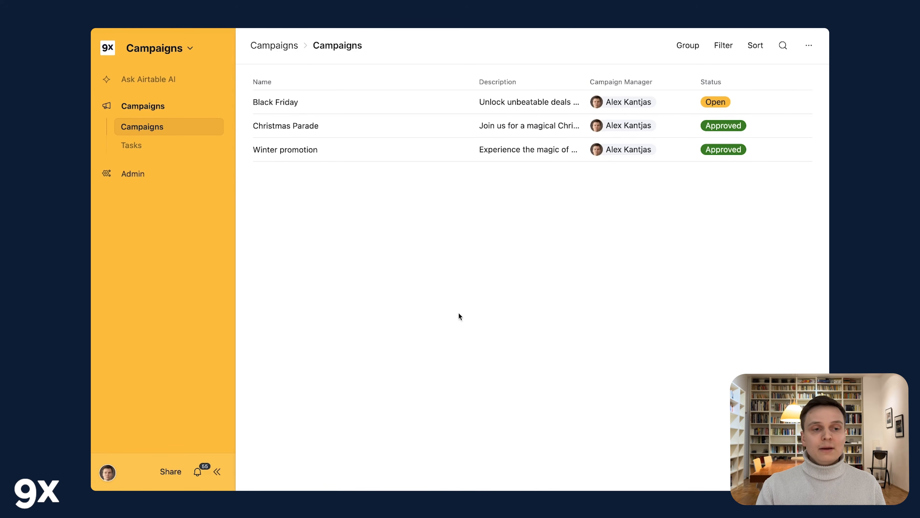
Step: In the Campaigns data table, reassign the Christmas Parade record's Campaign Manager to another team member
{"action": "left_click", "coordinate": [173, 43]}
{"action": "left_click", "coordinate": [169, 103]}
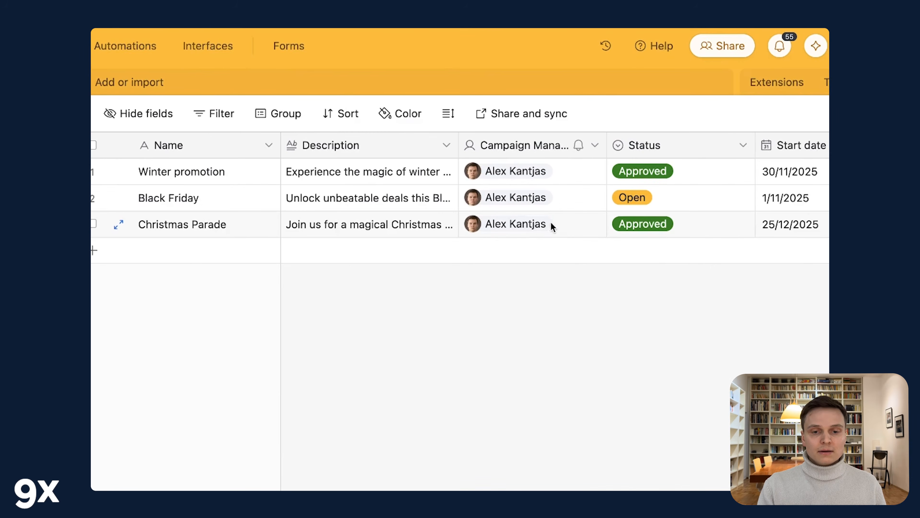
{"action": "double_click", "coordinate": [553, 227]}
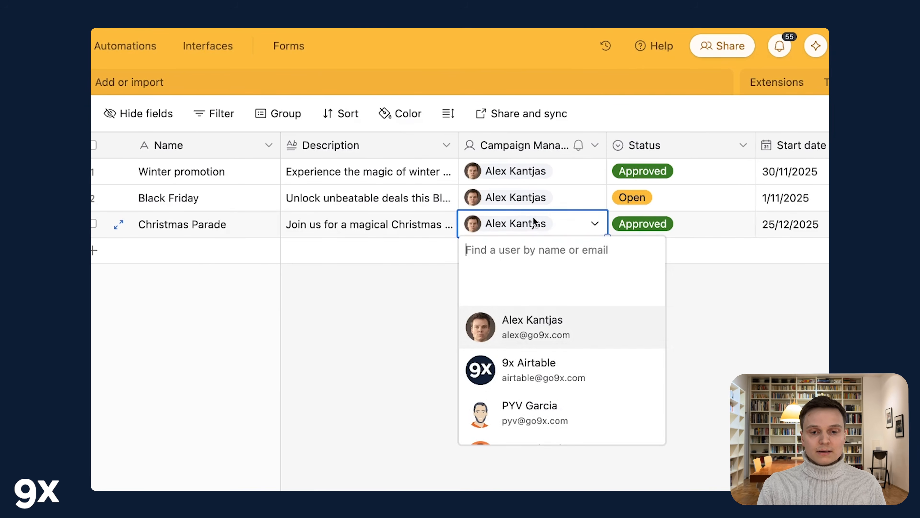
{"action": "left_click", "coordinate": [513, 403]}
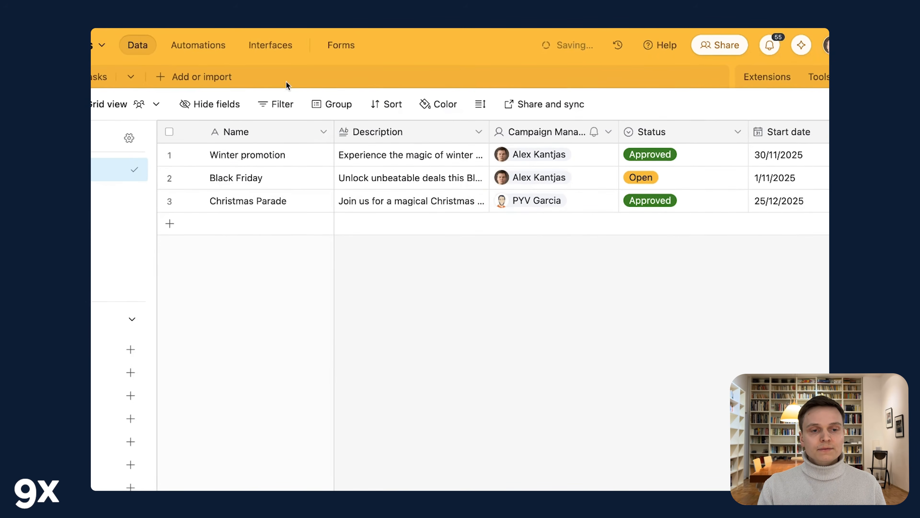
Step: Enable inline record editing on the Campaigns list, publish the change, and try the Black Friday row's Campaign Manager field without changing it
{"action": "left_click", "coordinate": [207, 46]}
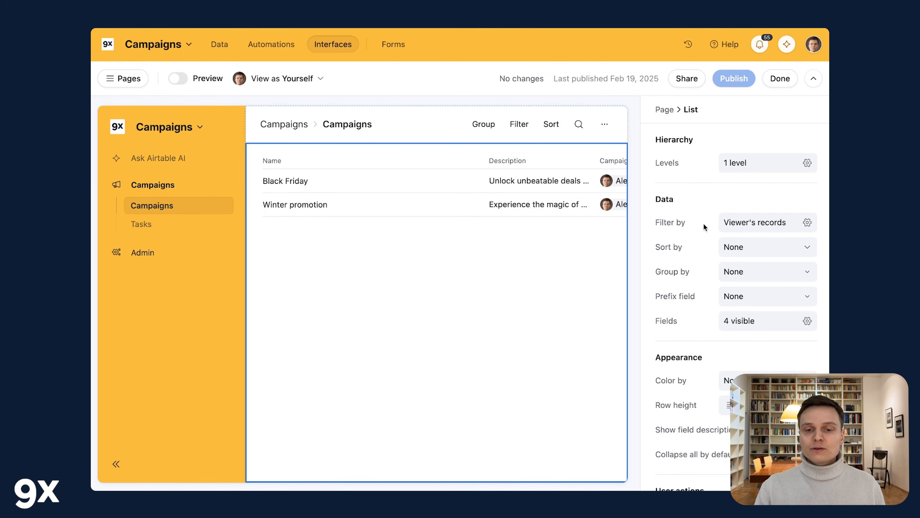
{"action": "scroll", "coordinate": [679, 253], "scroll_direction": "down", "scroll_amount": 3}
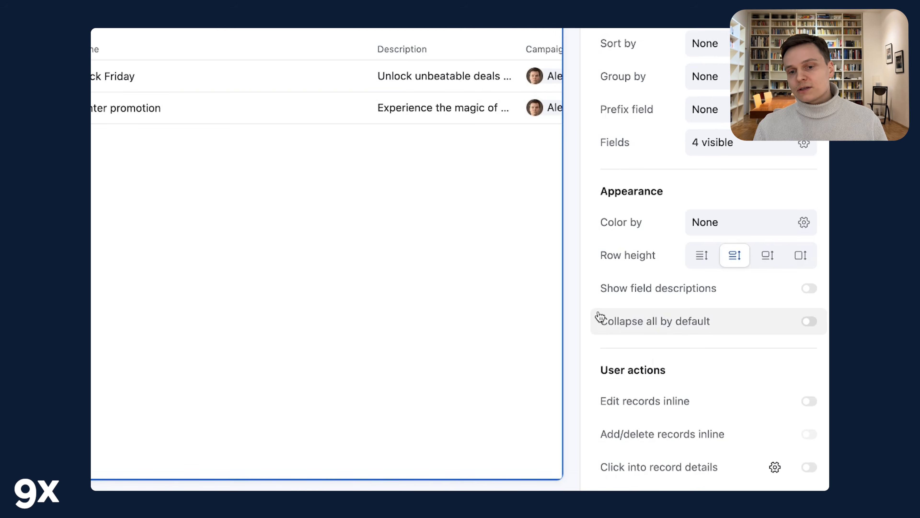
{"action": "left_click", "coordinate": [809, 402]}
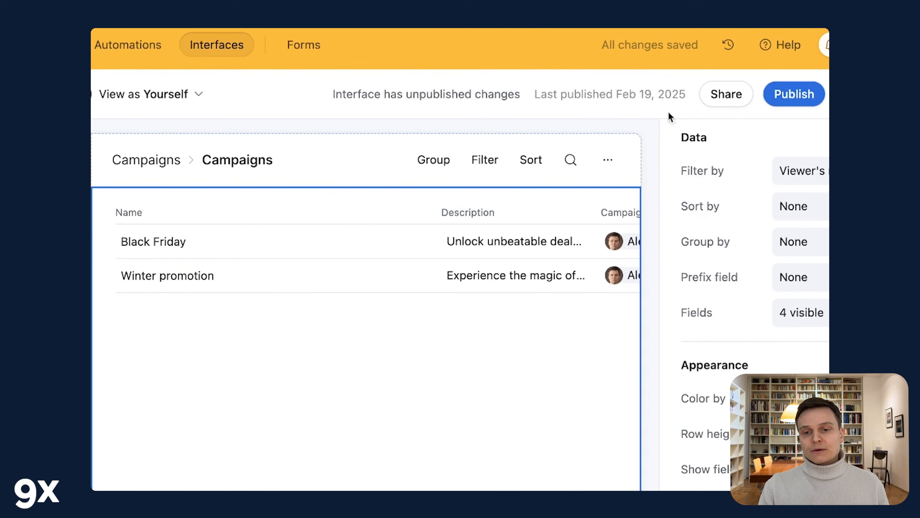
{"action": "left_click", "coordinate": [788, 100]}
{"action": "left_click", "coordinate": [562, 412]}
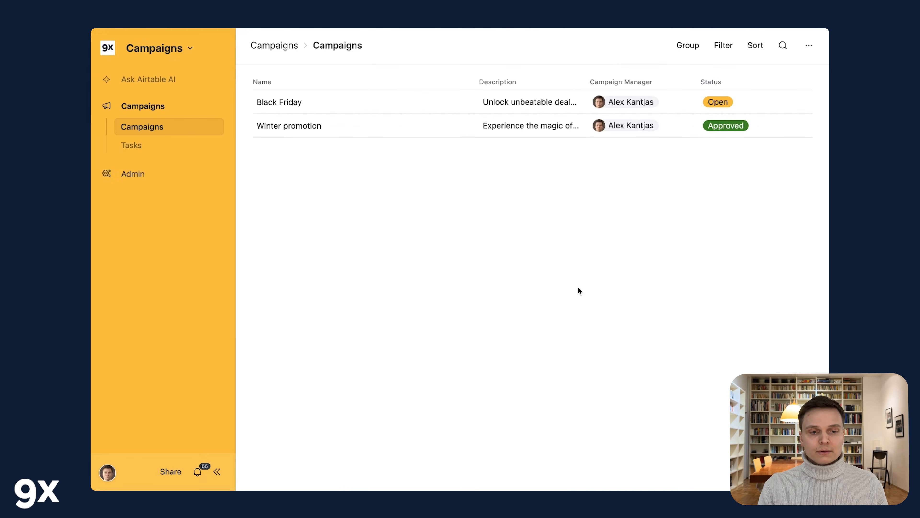
{"action": "left_click", "coordinate": [641, 101]}
{"action": "left_click", "coordinate": [509, 206]}
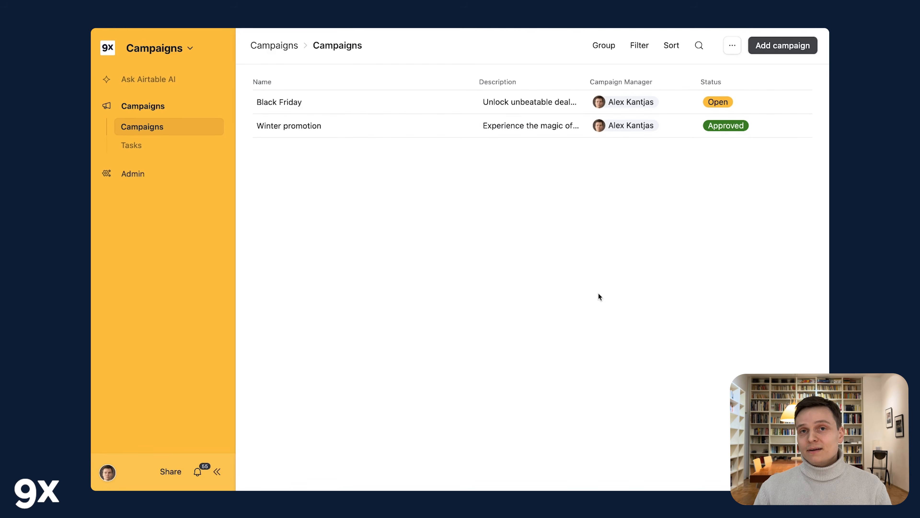
Step: Add a campaign named Valentine's Special through the Campaign Form, with its promotional description and a campaign manager
{"action": "left_click", "coordinate": [773, 50]}
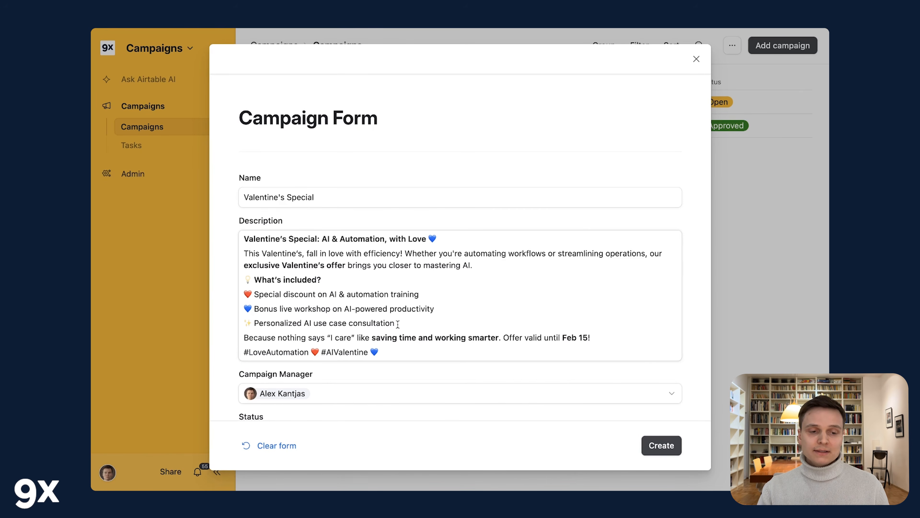
{"action": "left_click", "coordinate": [661, 445]}
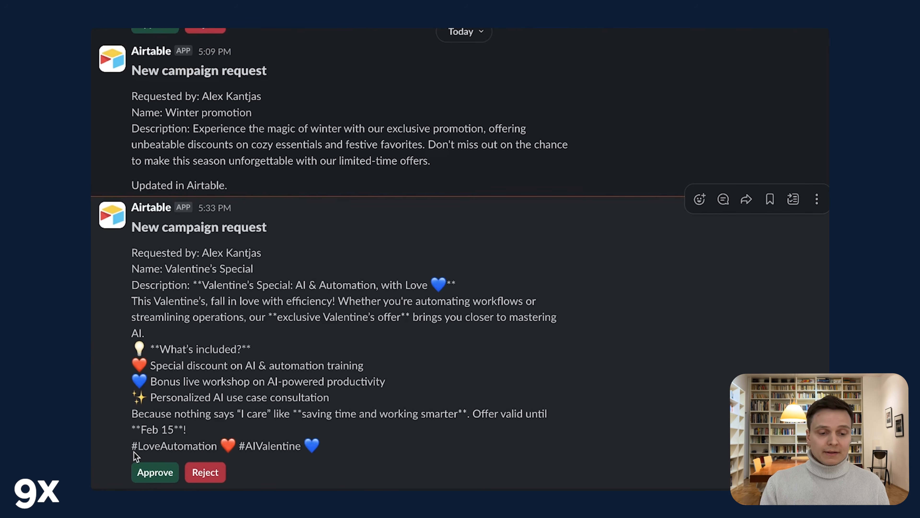
Step: Switch to Slack, approve the Valentine's Special campaign request, and check the Tasks page in the Airtable interface
{"action": "left_click", "coordinate": [155, 477]}
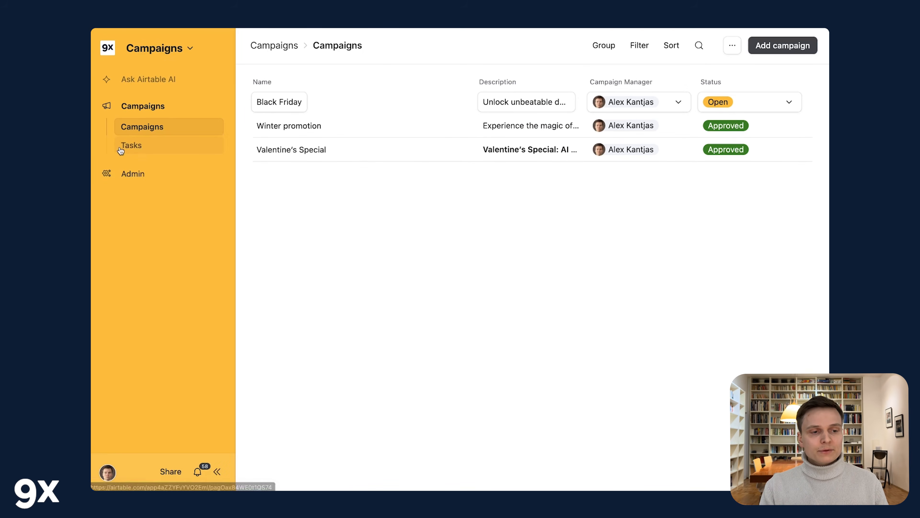
{"action": "left_click", "coordinate": [127, 147]}
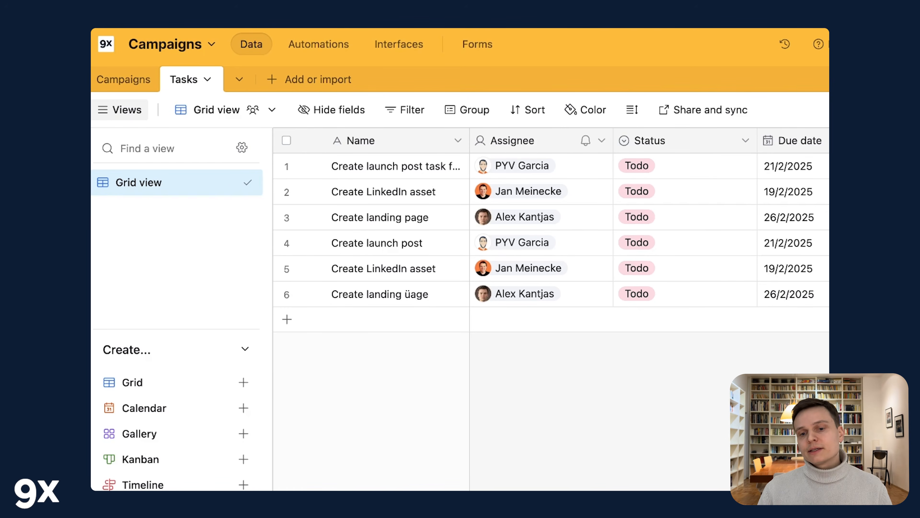